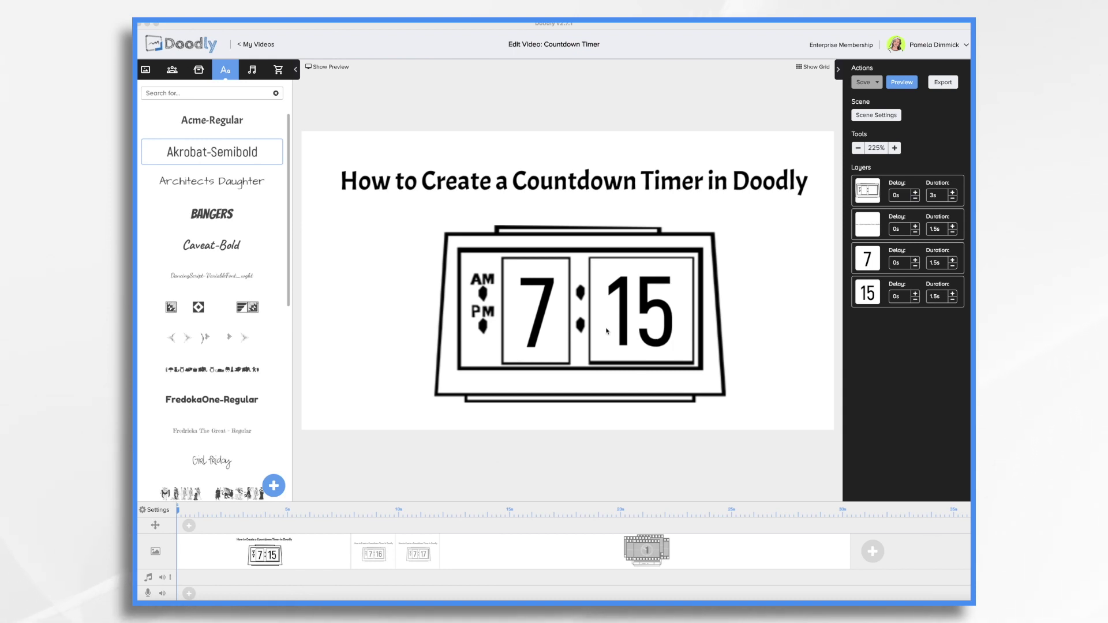
Browse the 7:16, 7:17 and 7:15 clock scenes in the timeline.
click(382, 558)
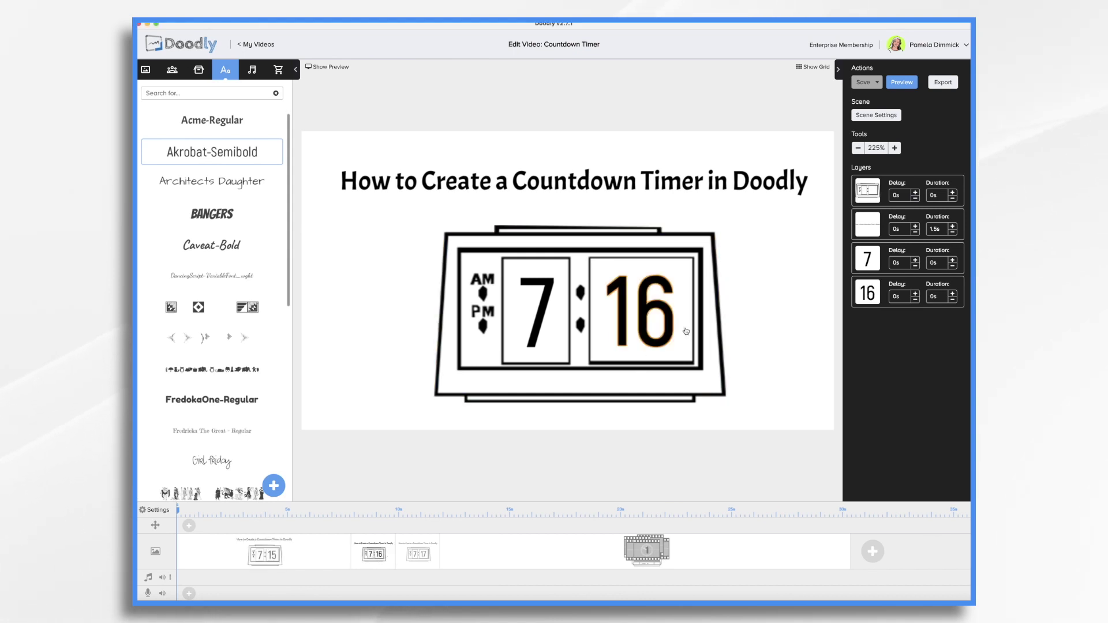
click(432, 556)
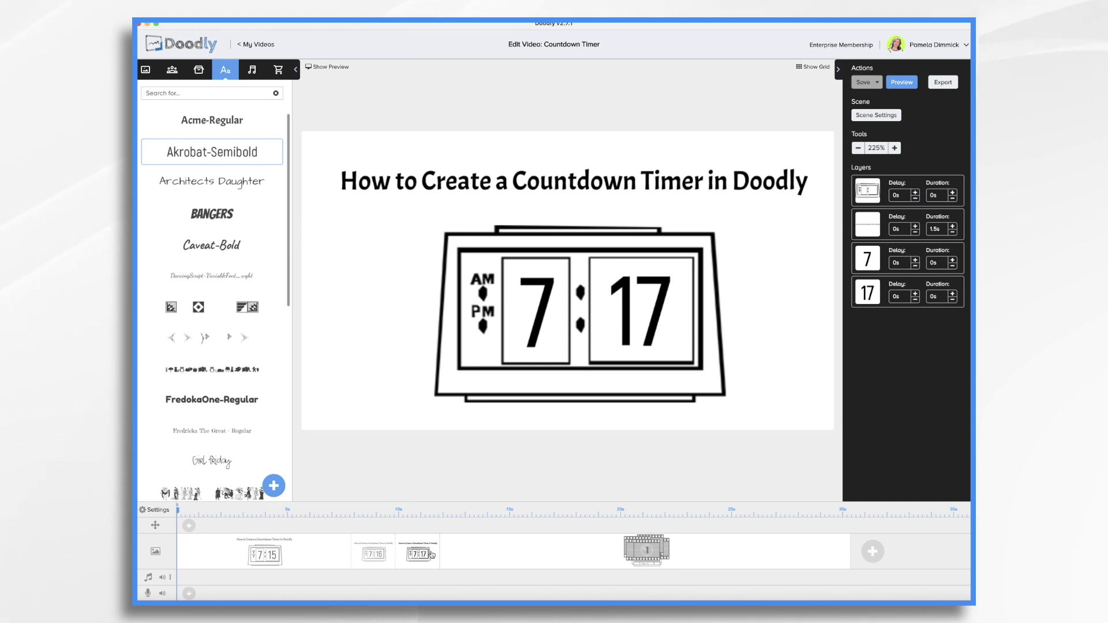
click(301, 560)
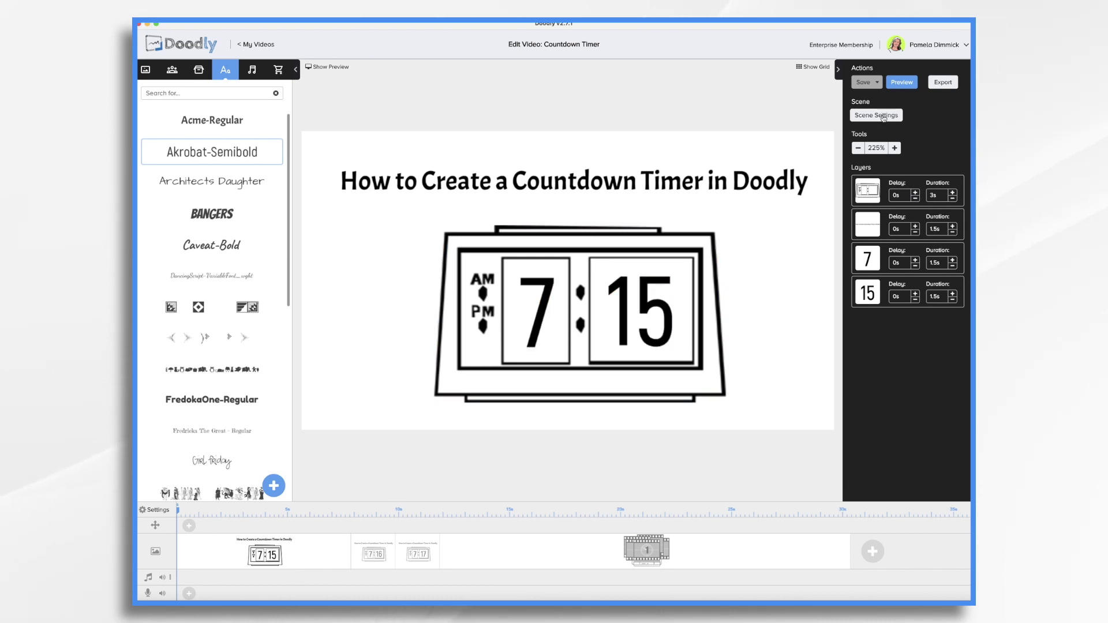
Check the Scene Settings without changes, then bring up the 7:16 clock scene.
click(883, 116)
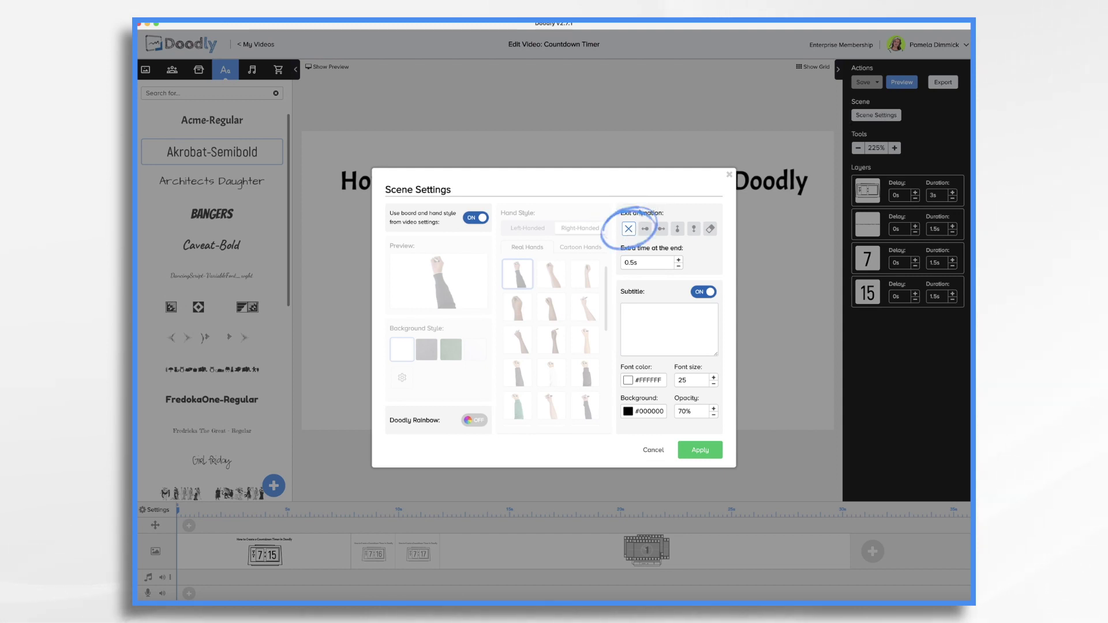
click(729, 177)
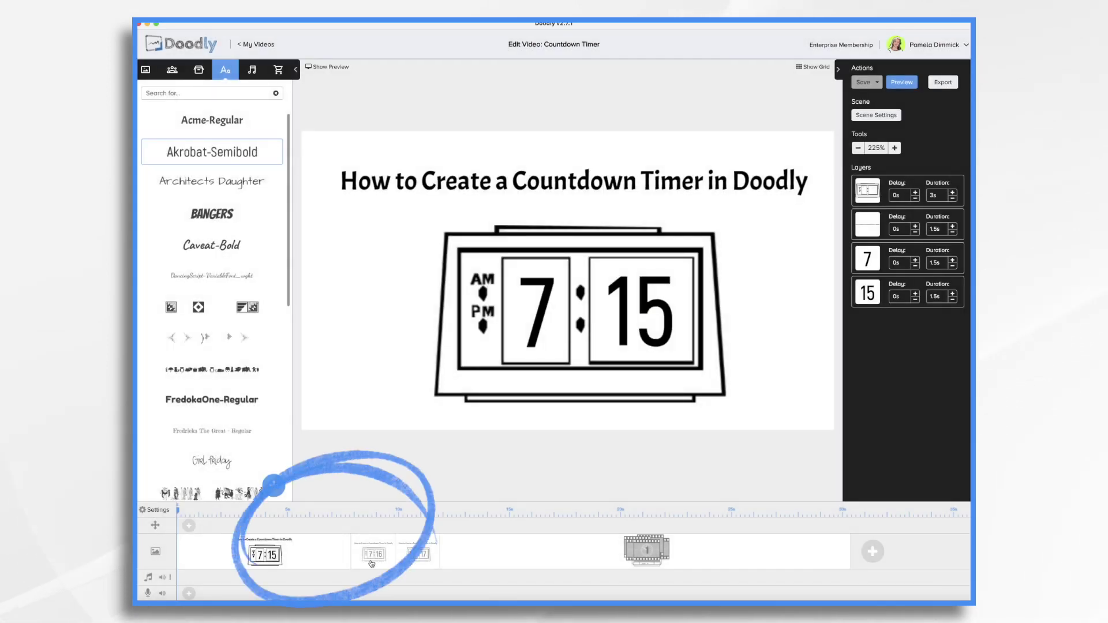
right_click(325, 561)
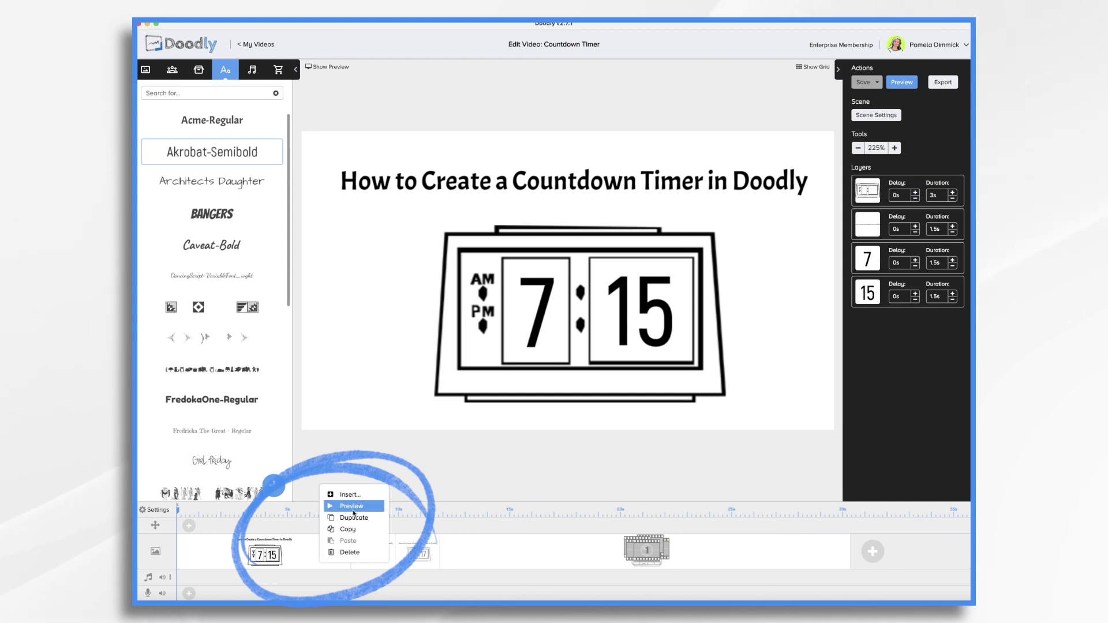
click(388, 569)
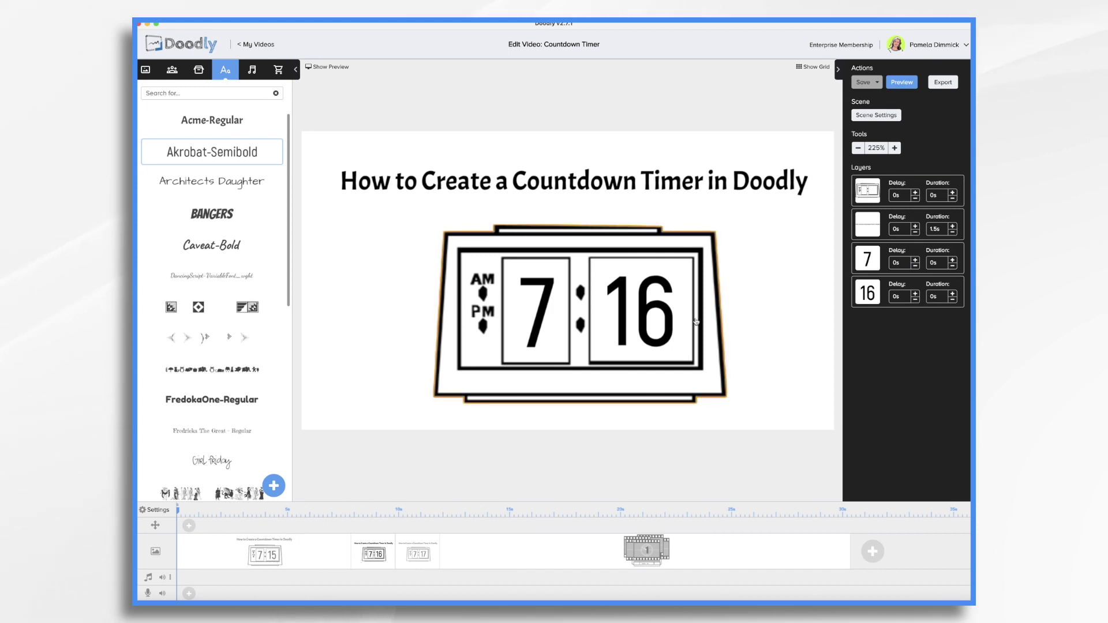
Set the title text layer's draw duration to 0 in the 7:16 scene.
click(655, 308)
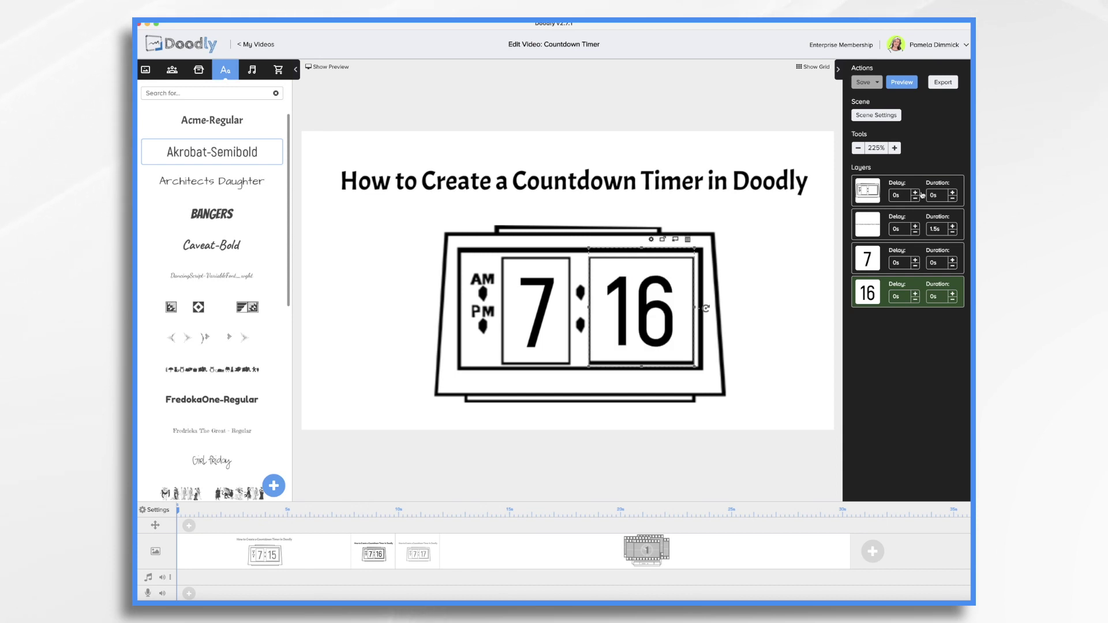
click(938, 231)
double_click(935, 229)
text(0s)
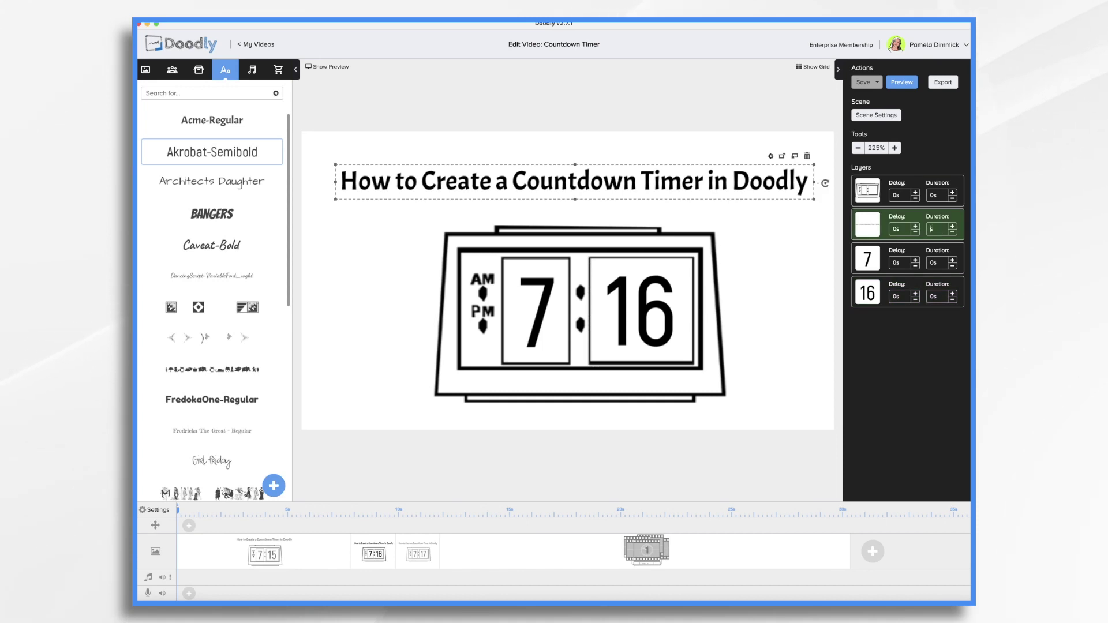
click(939, 303)
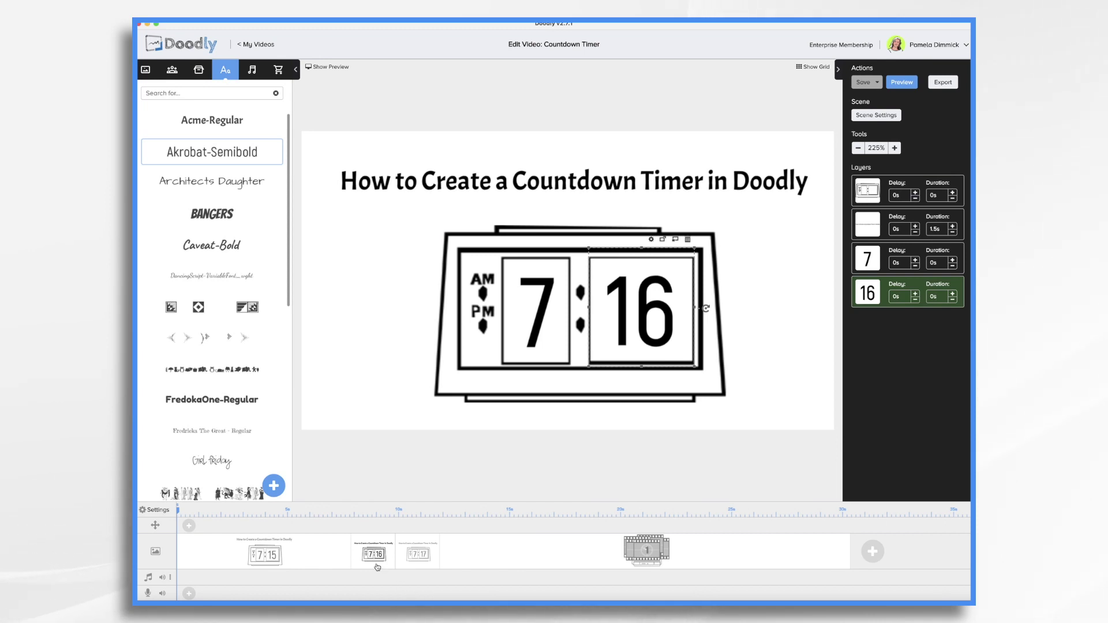
Set the 7:17 scene's title layer duration to 0 and apply its Scene Settings.
click(427, 562)
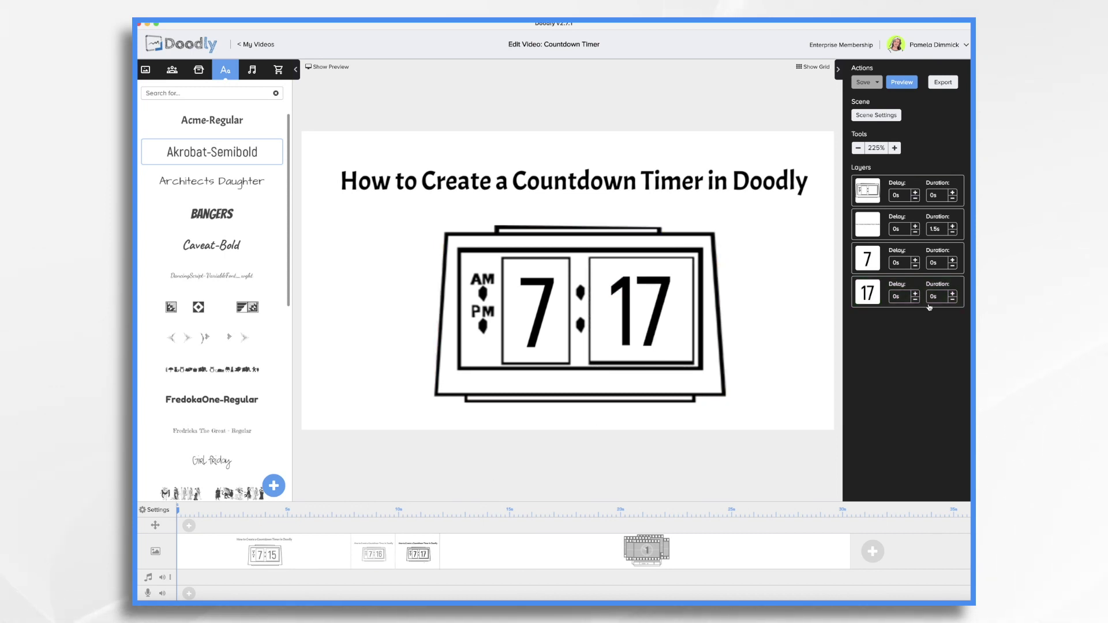
click(935, 229)
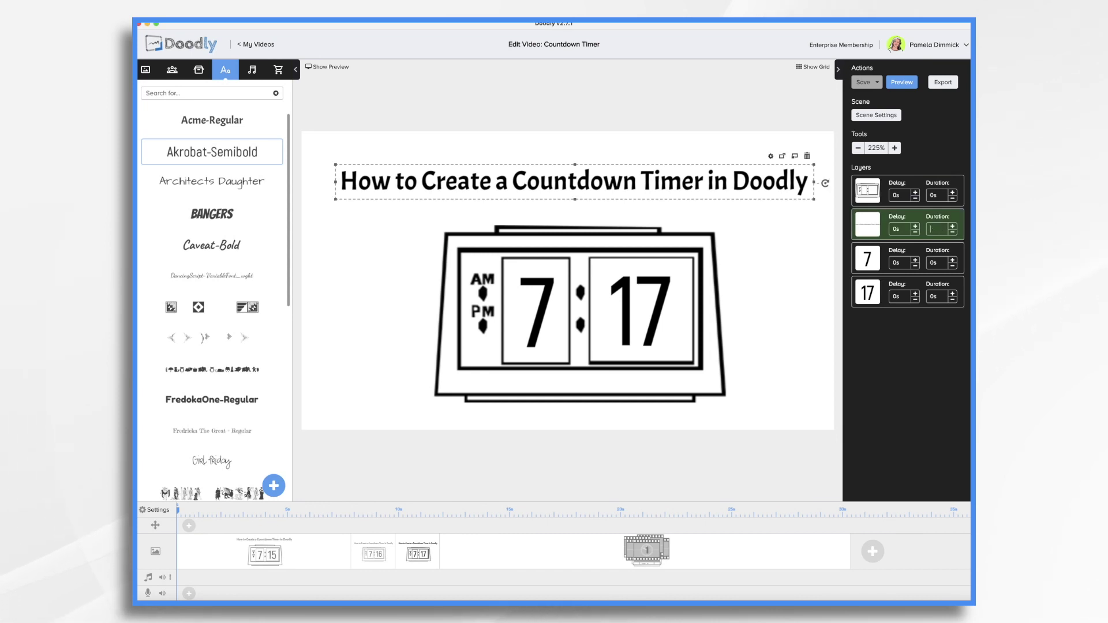
text(0s)
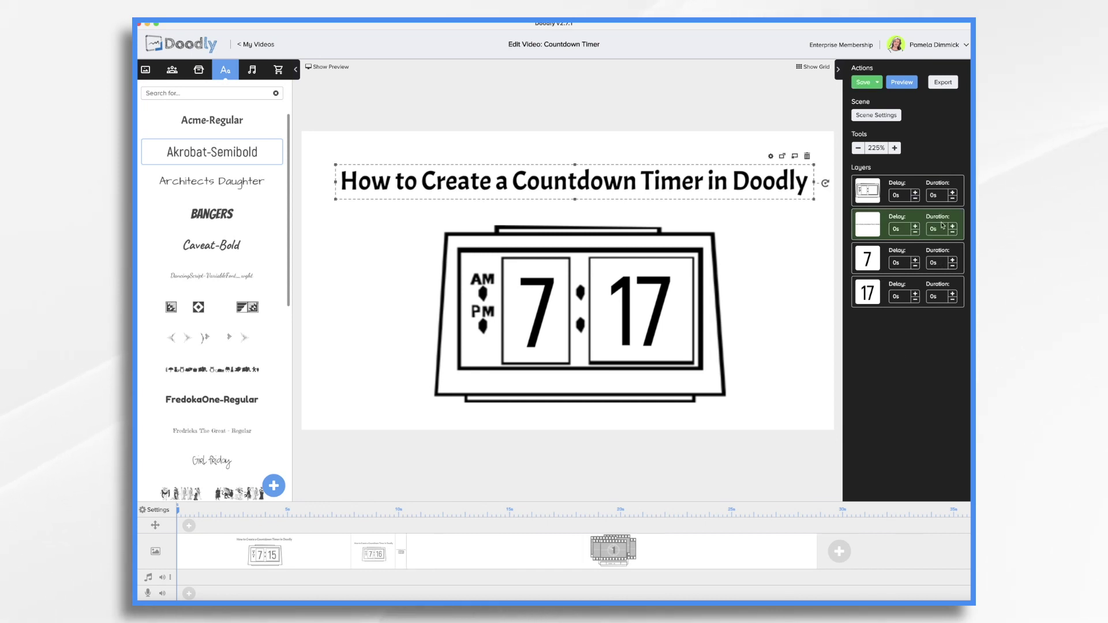
click(880, 117)
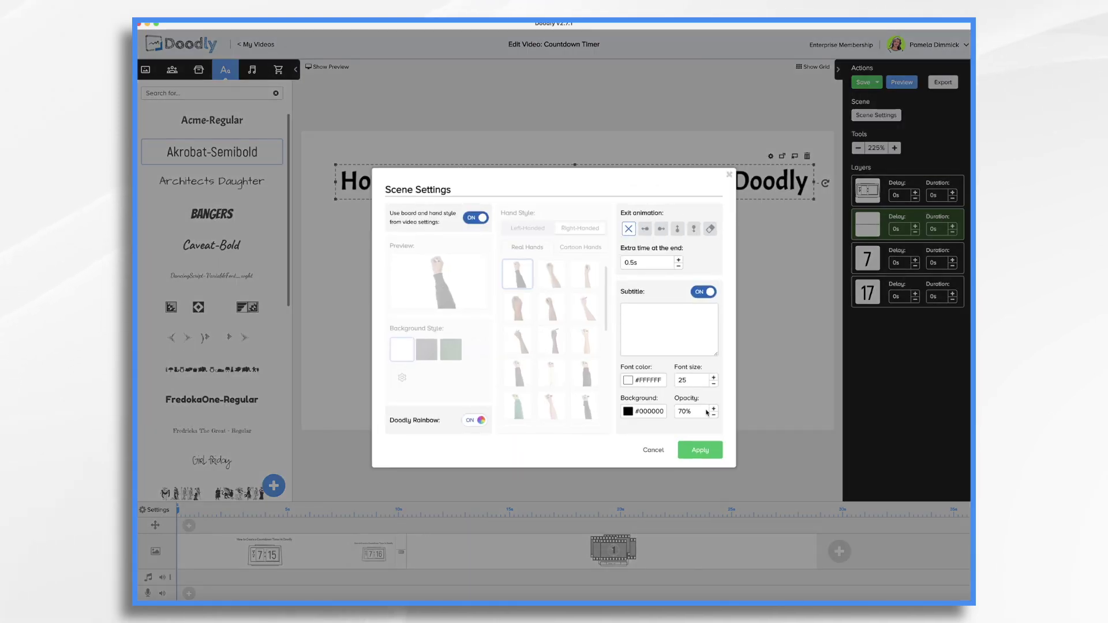
click(713, 452)
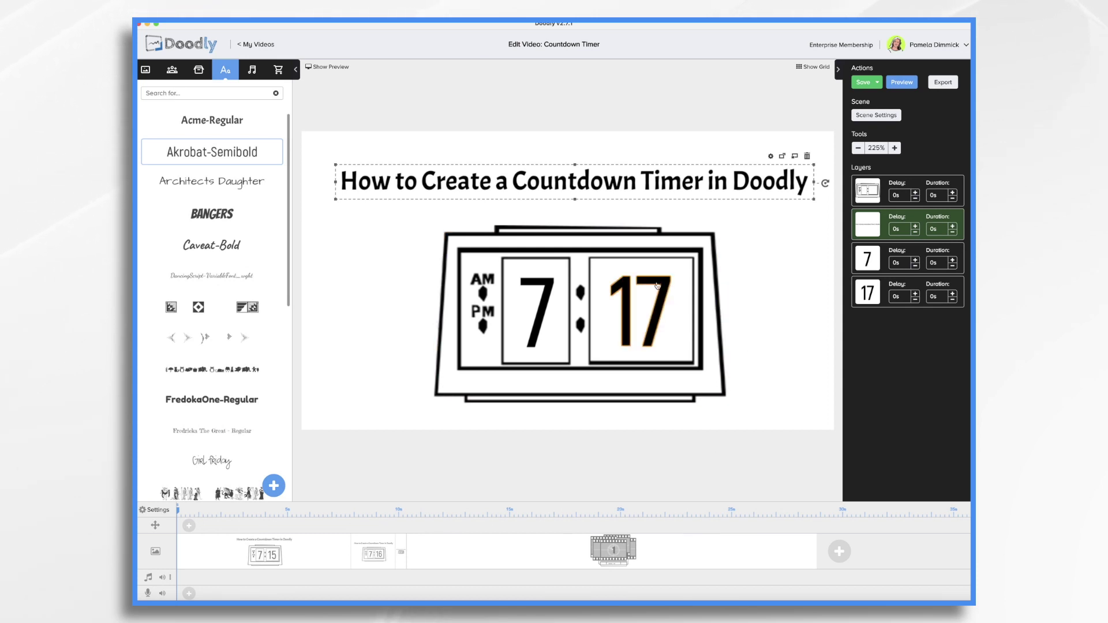
Duplicate the 7:17 scene and change its minutes to 18.
right_click(370, 564)
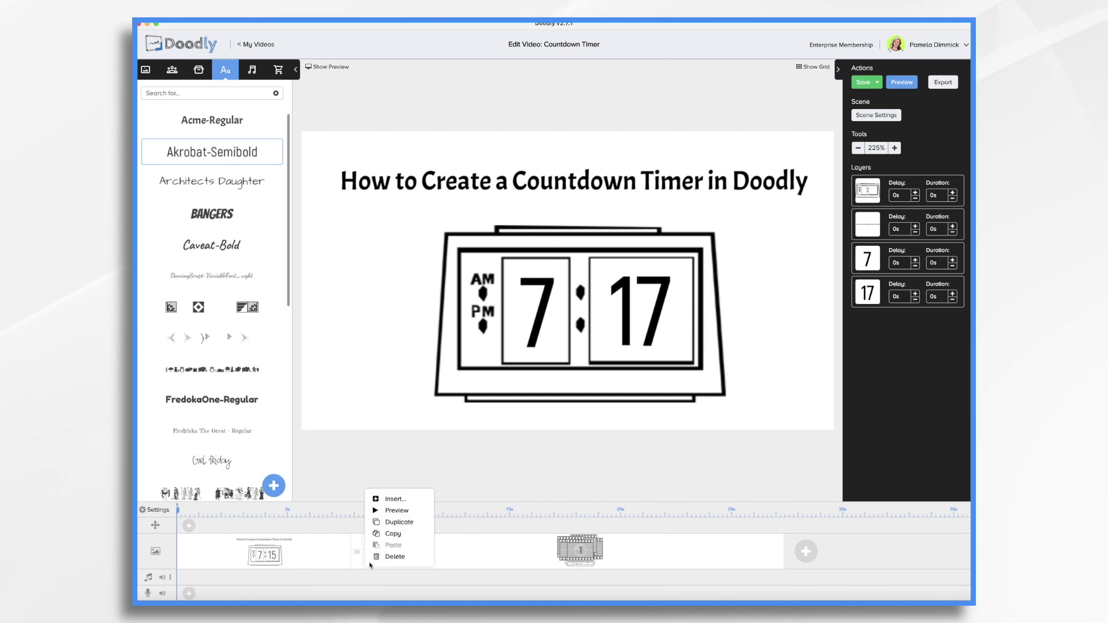
click(399, 522)
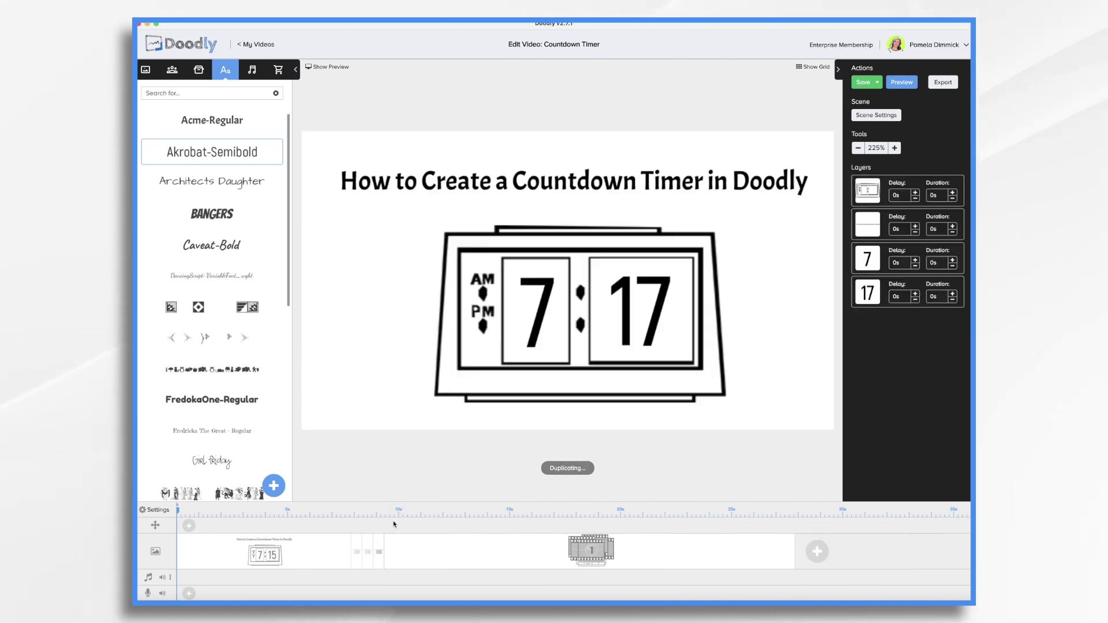
double_click(641, 312)
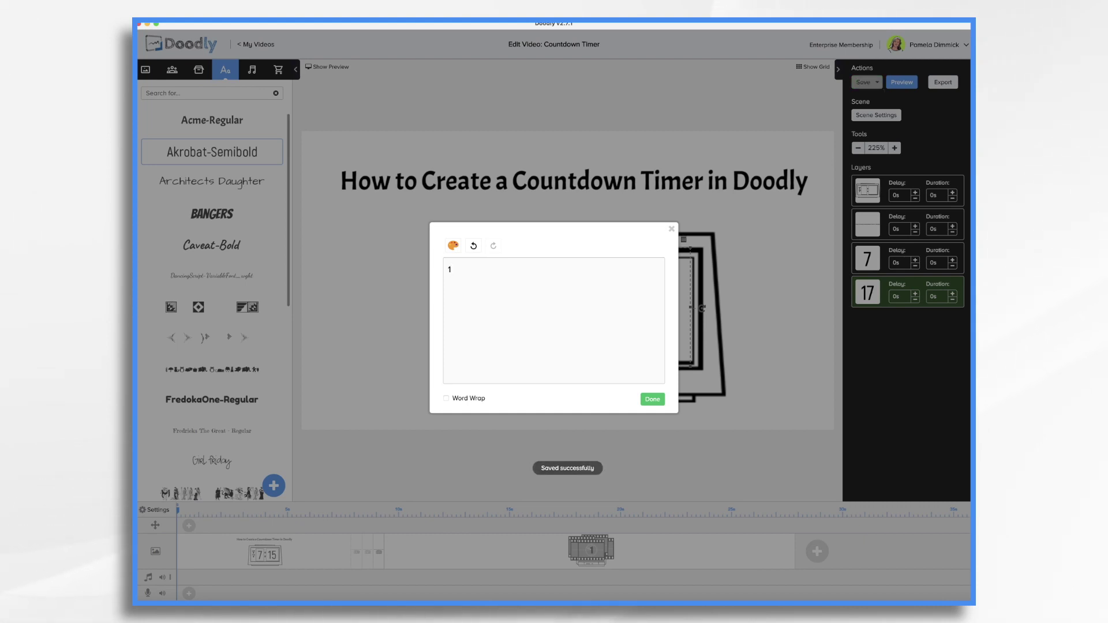
text(8)
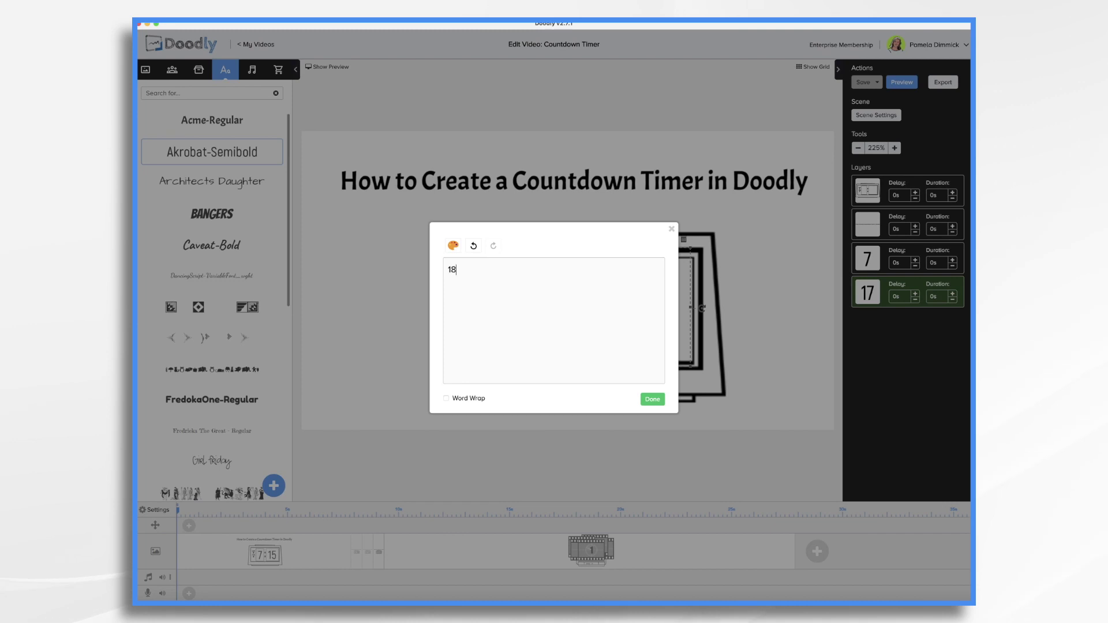
click(653, 400)
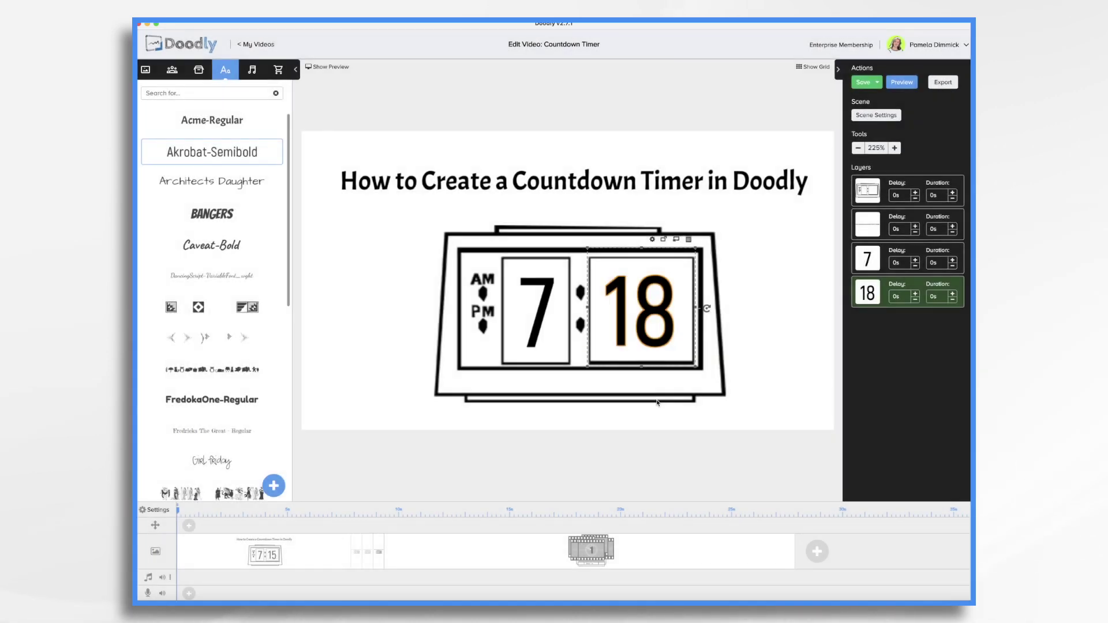
Duplicate the 7:18 scene and change its minutes to 19.
right_click(380, 565)
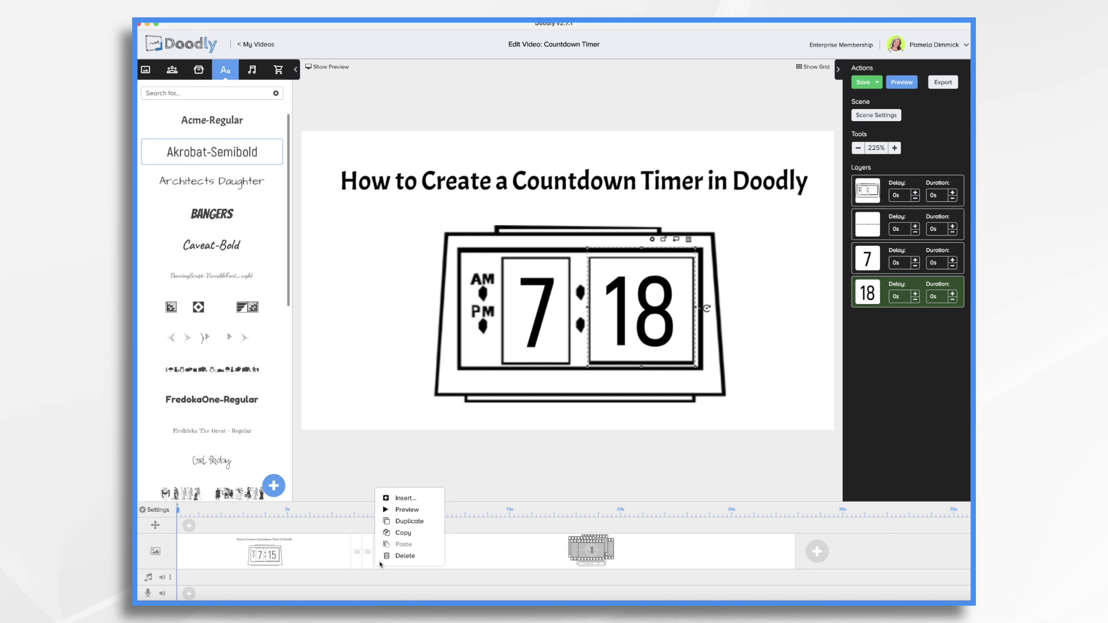
click(415, 523)
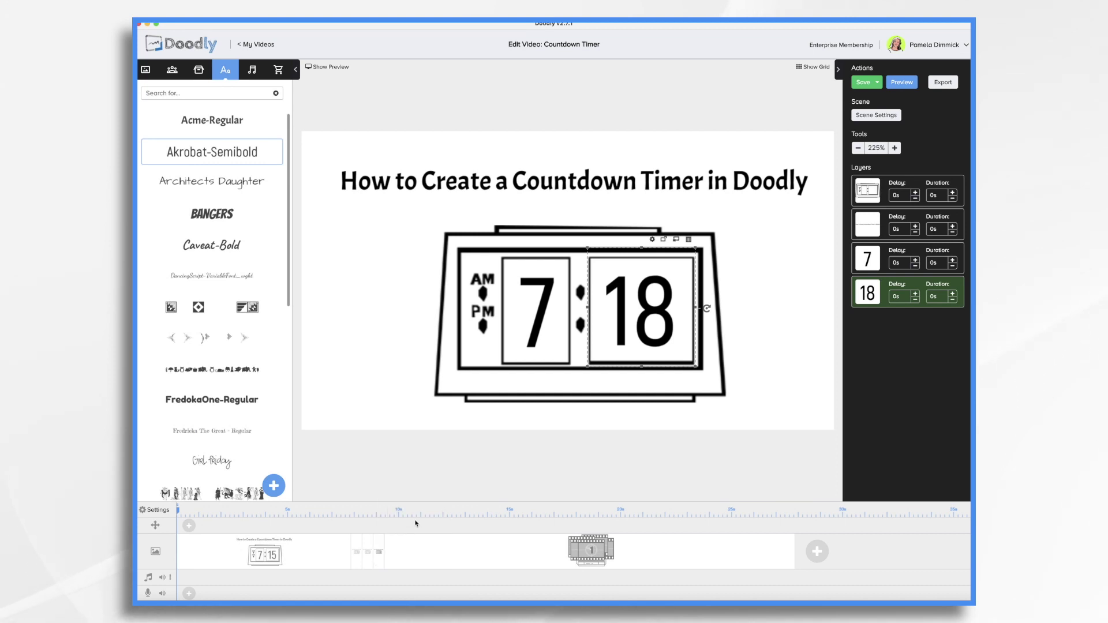
double_click(663, 330)
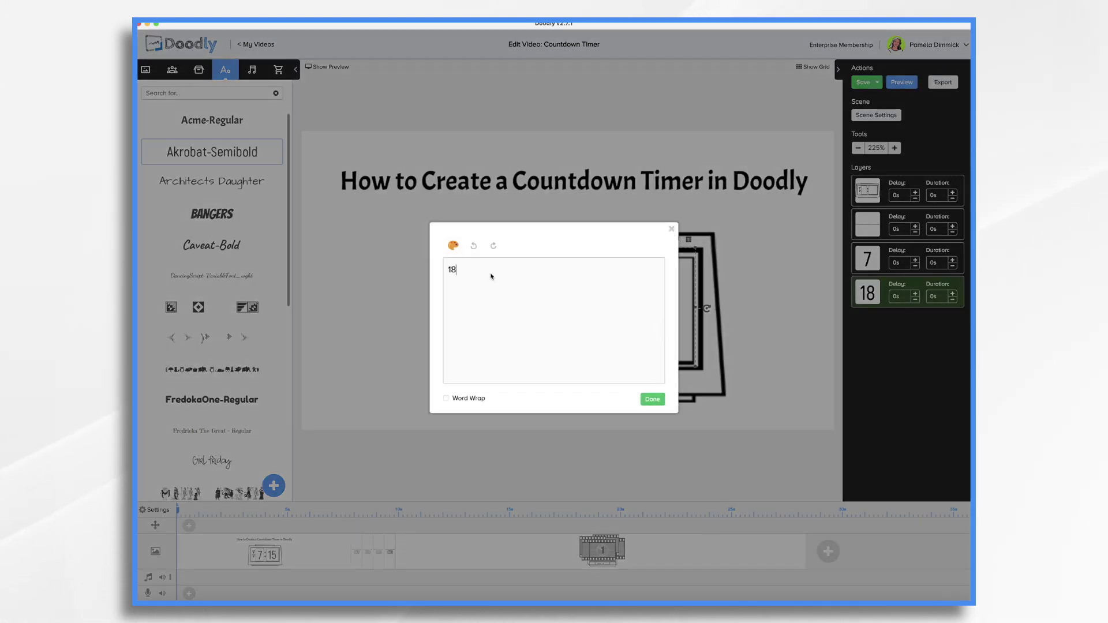
key(BackSpace)
text(9)
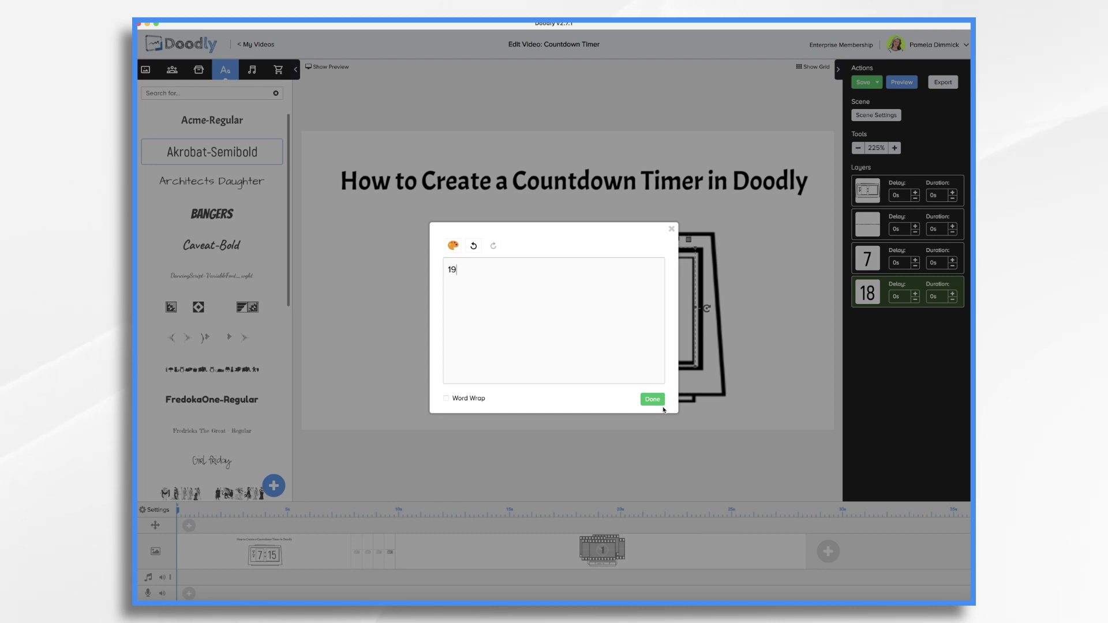
click(653, 399)
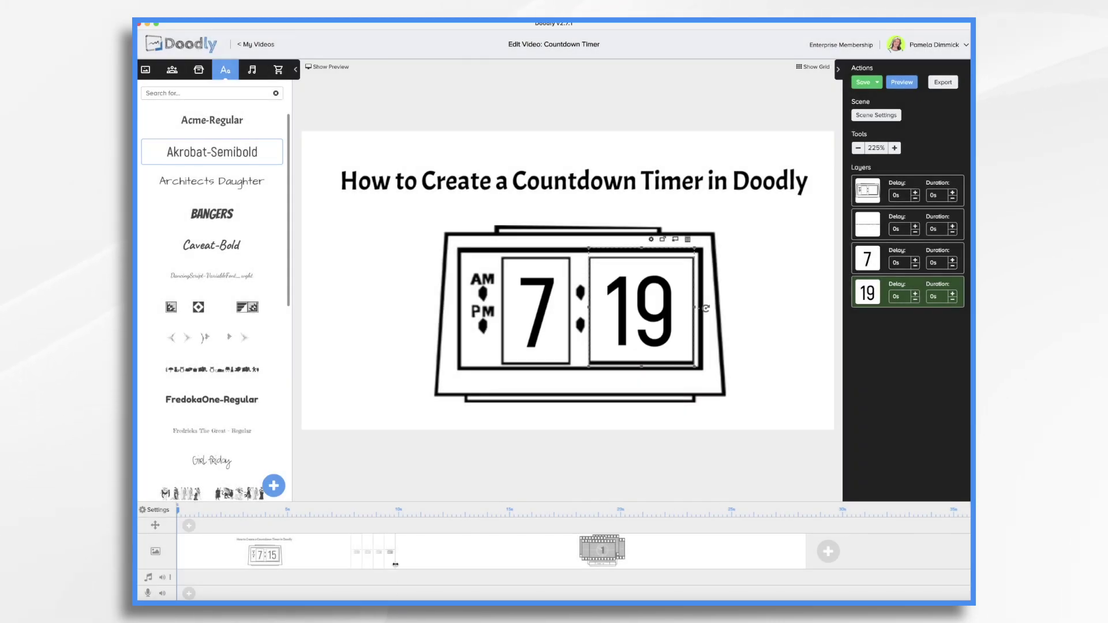
Duplicate the 7:19 scene and change its minutes to 20.
right_click(392, 568)
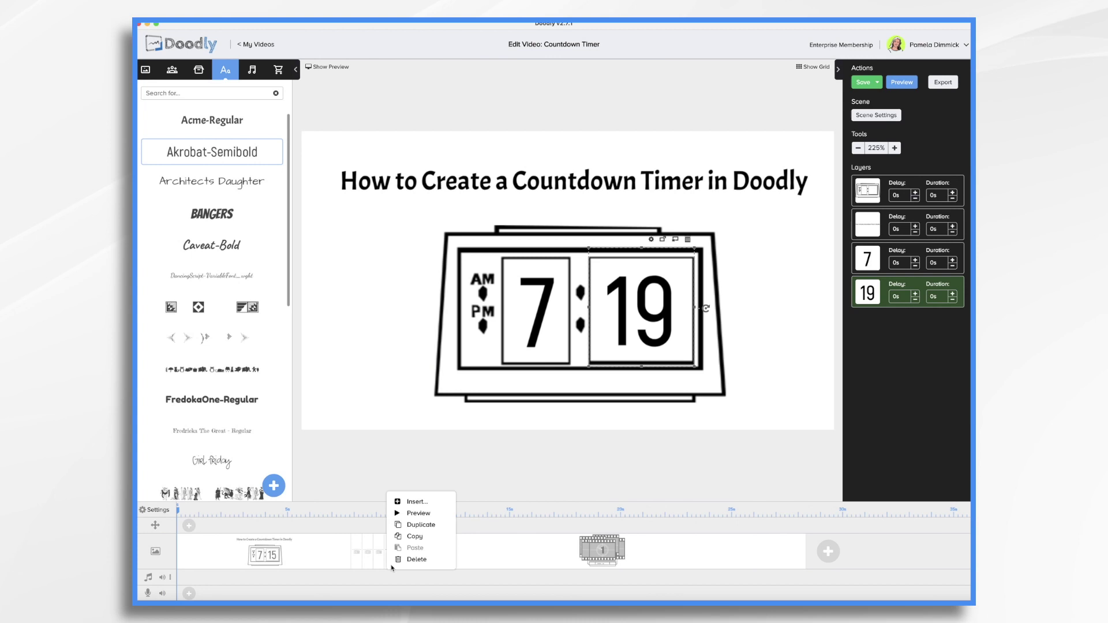
click(417, 524)
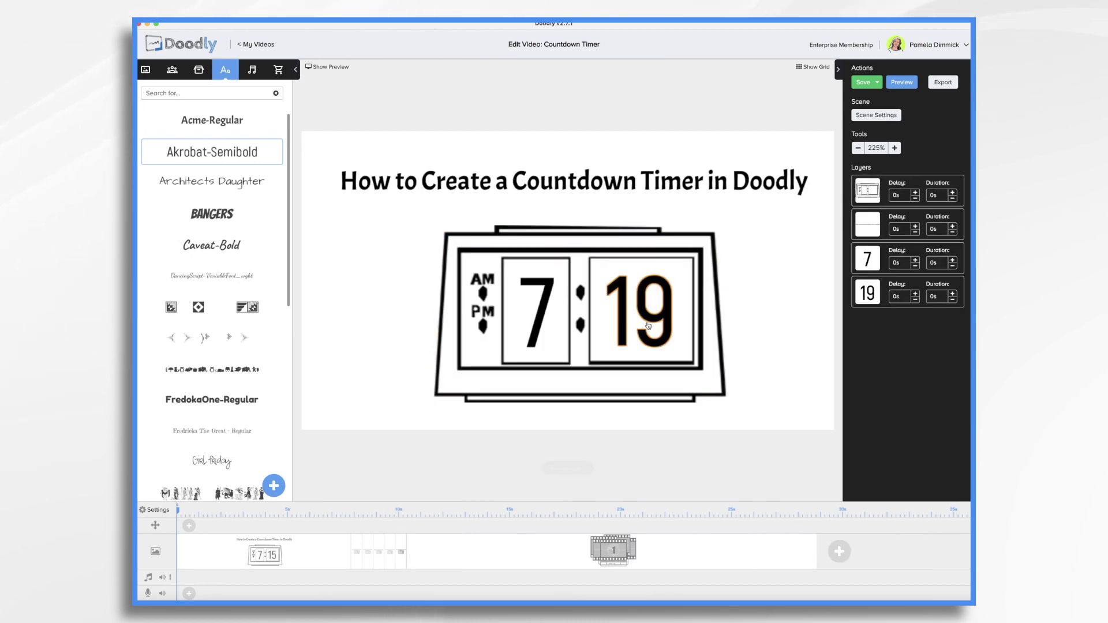
double_click(563, 300)
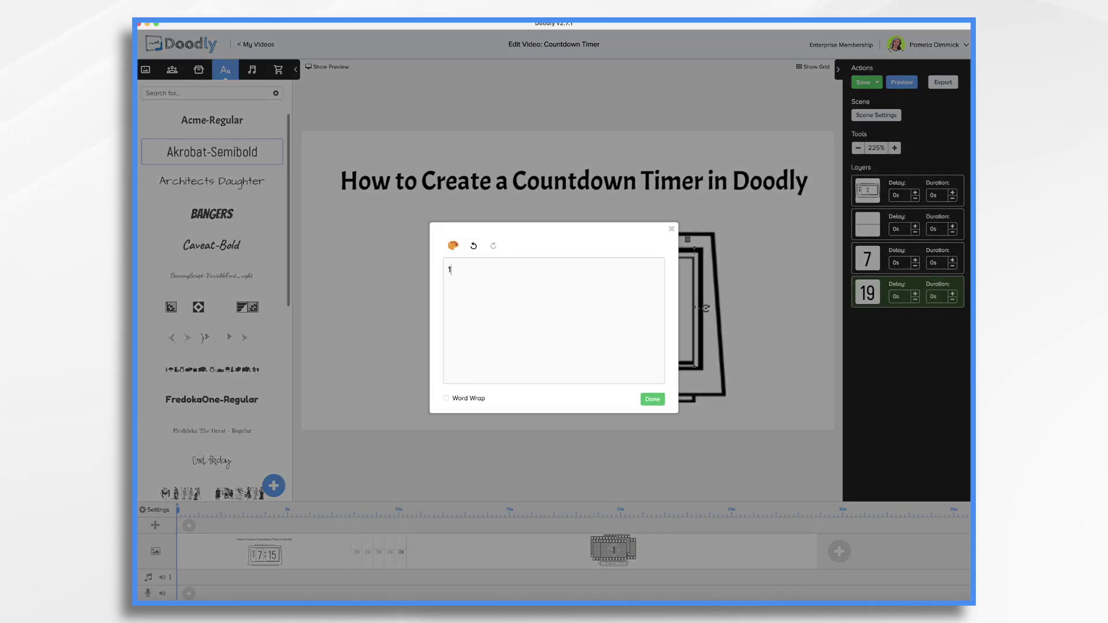
text(20)
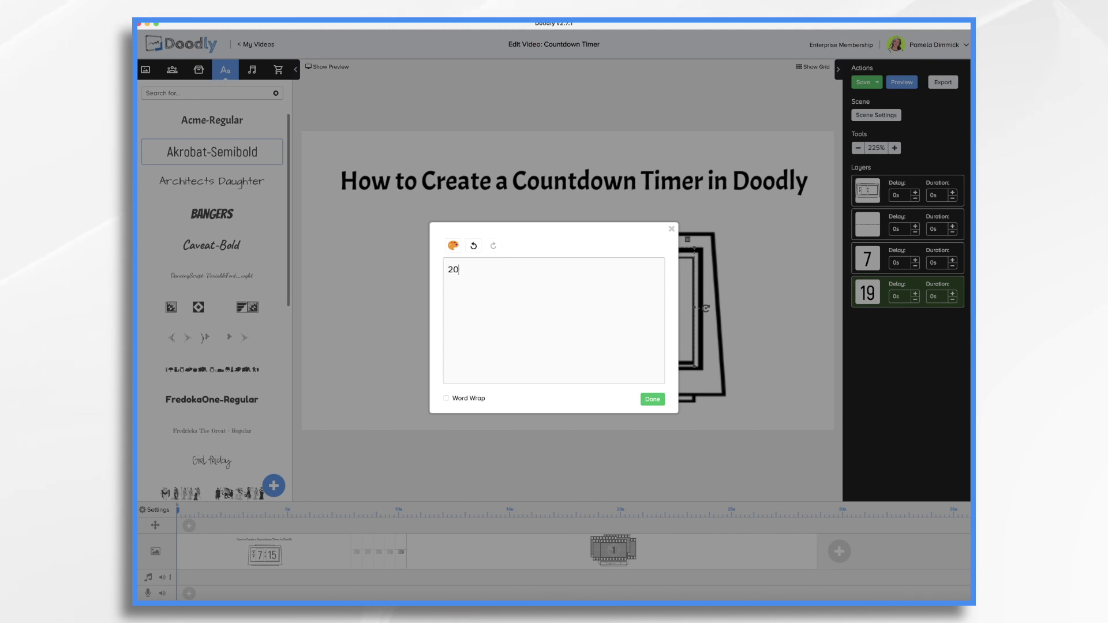
click(652, 400)
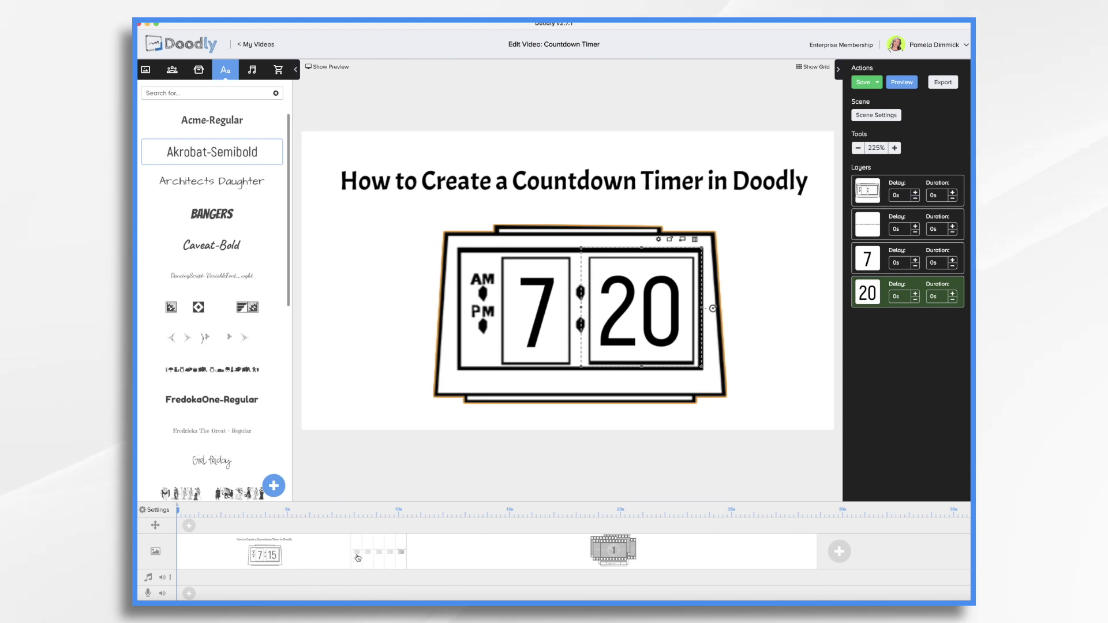
click(902, 82)
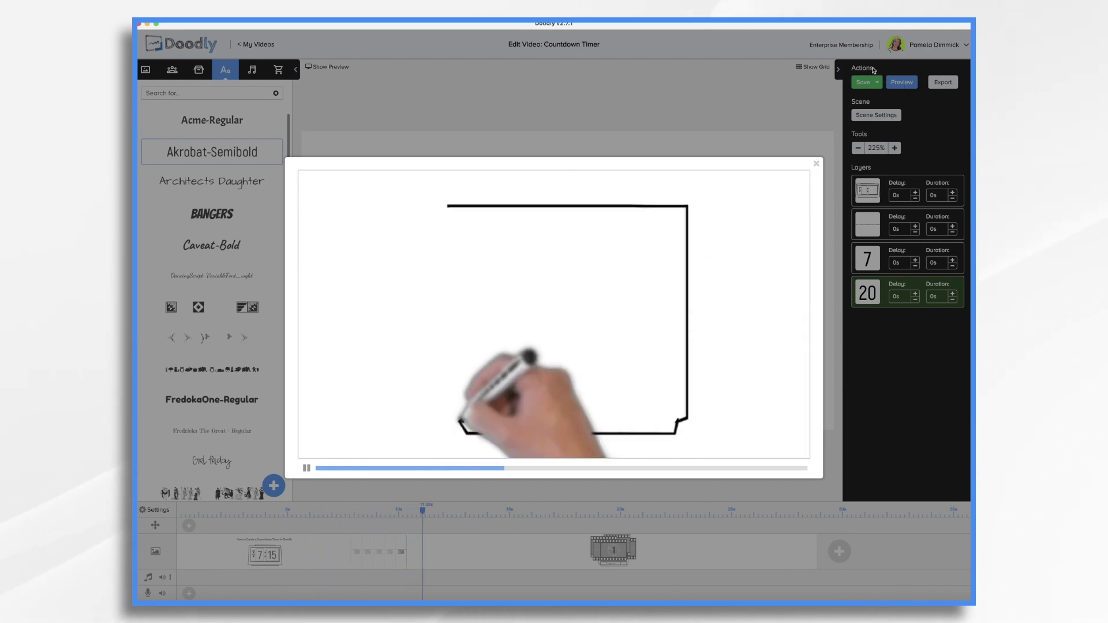
click(816, 164)
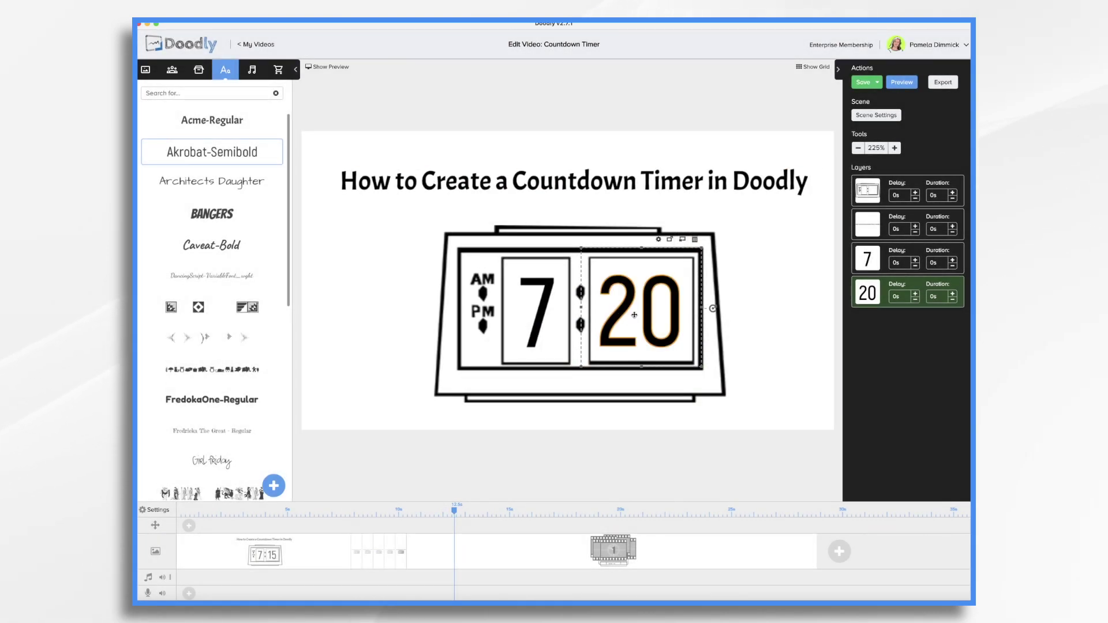
Delay the 16 minutes layer in the 7:16 scene by 60 seconds.
click(358, 557)
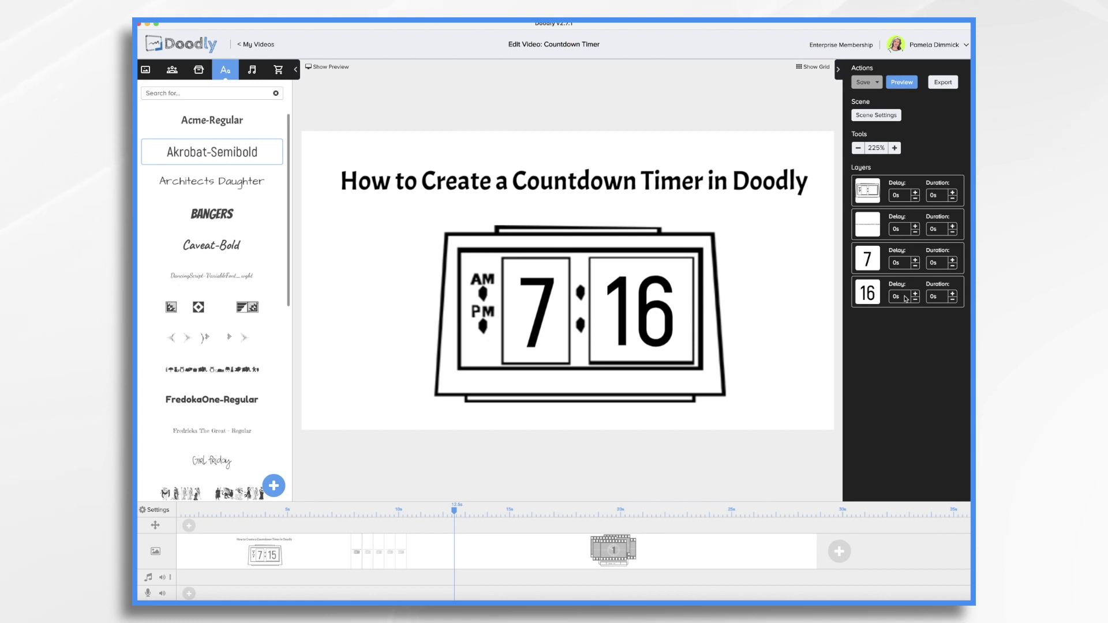
click(905, 296)
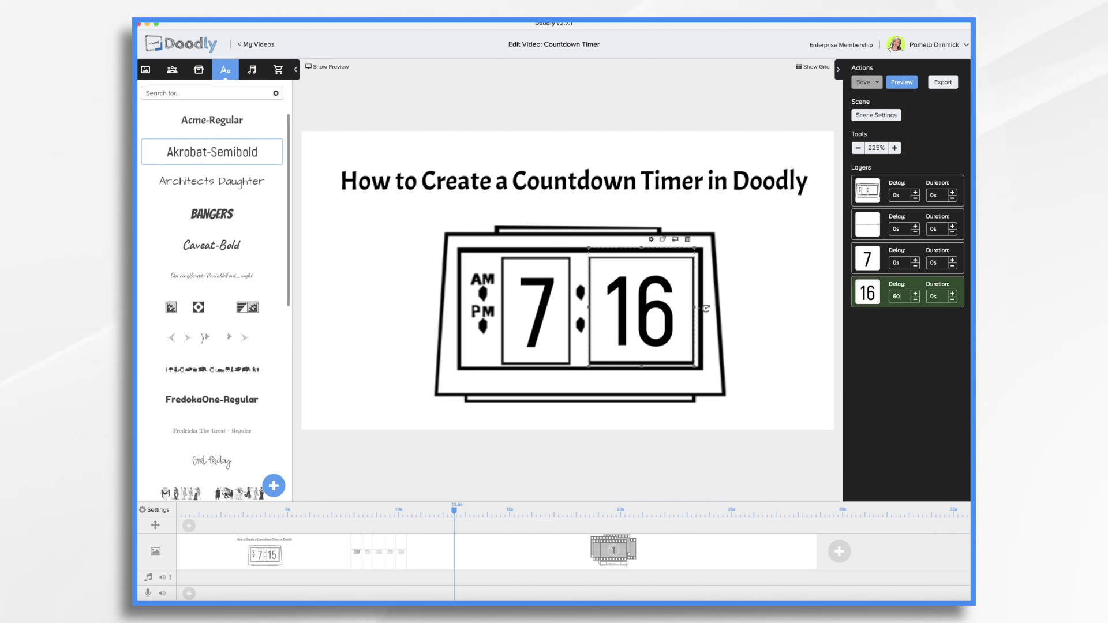
text(60)
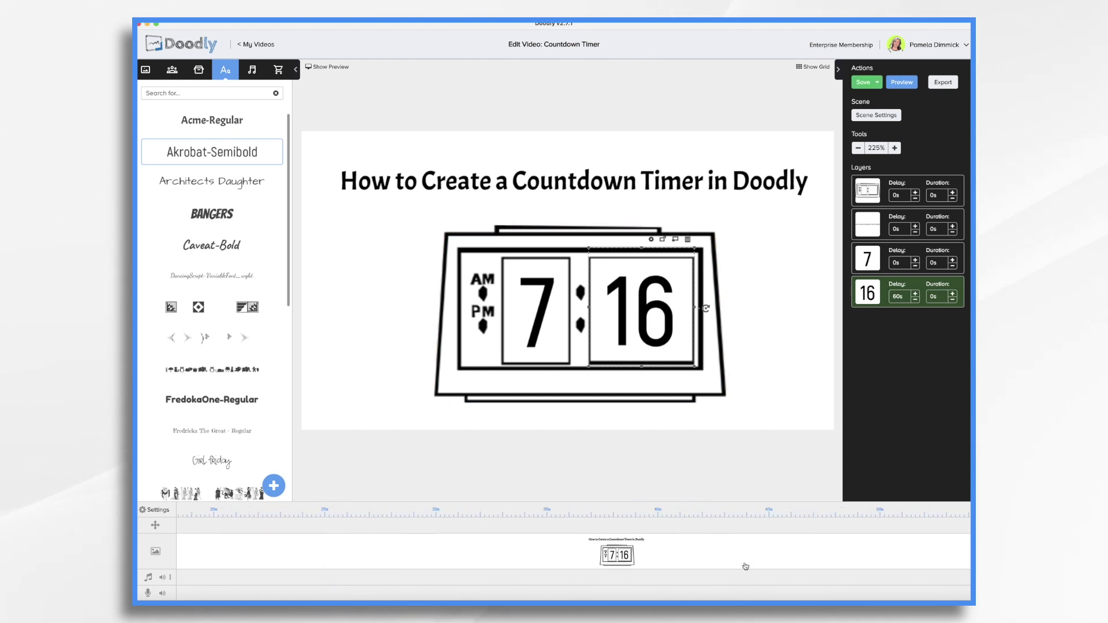
scroll(745, 567, right, 10)
scroll(746, 567, right, 5)
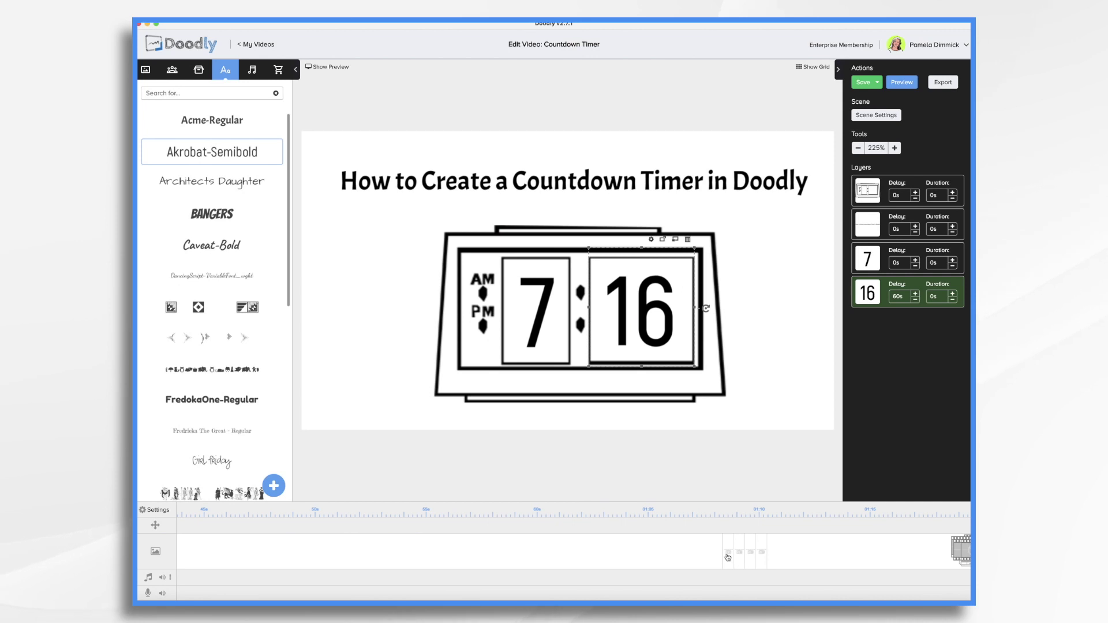
scroll(732, 546, right, 10)
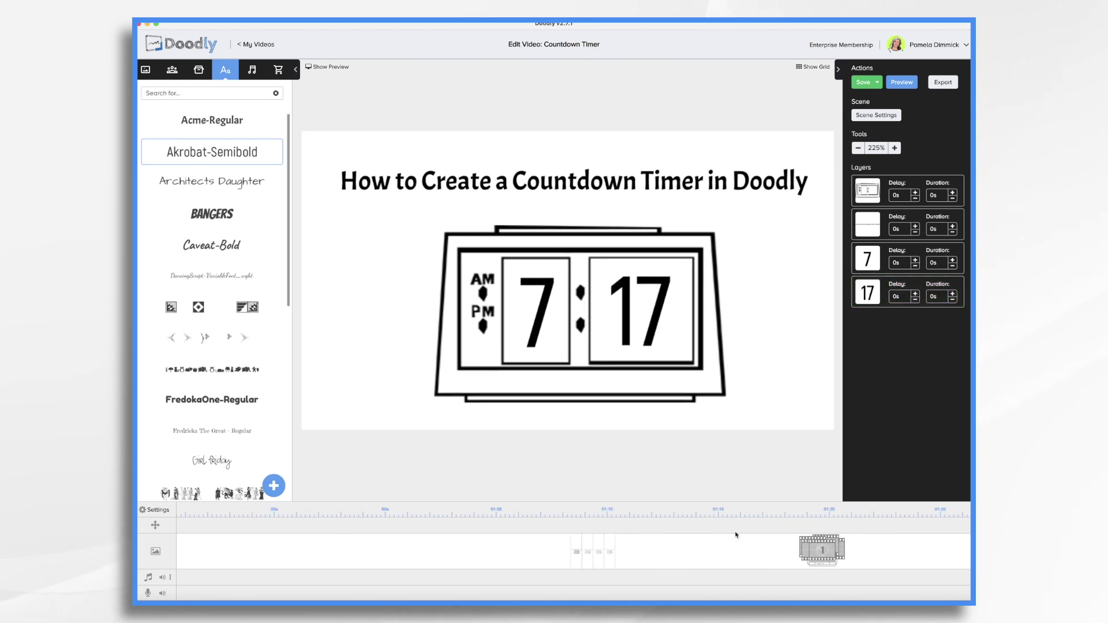
Give the 17 minutes layer in the 7:17 scene a 60-second delay.
click(897, 298)
text(60)
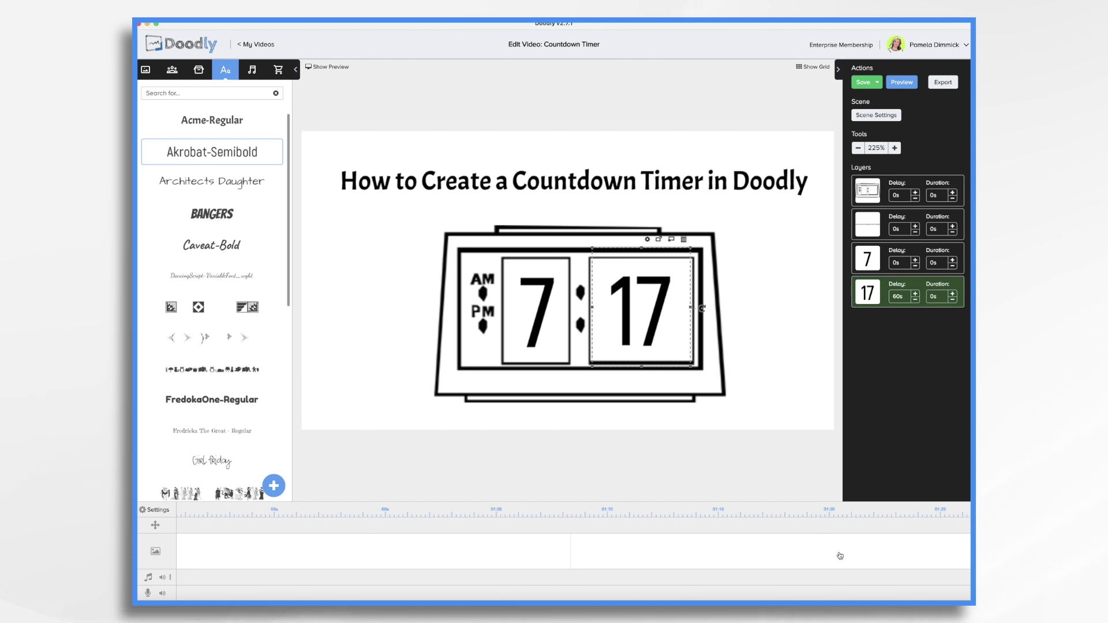
scroll(840, 556, right, 10)
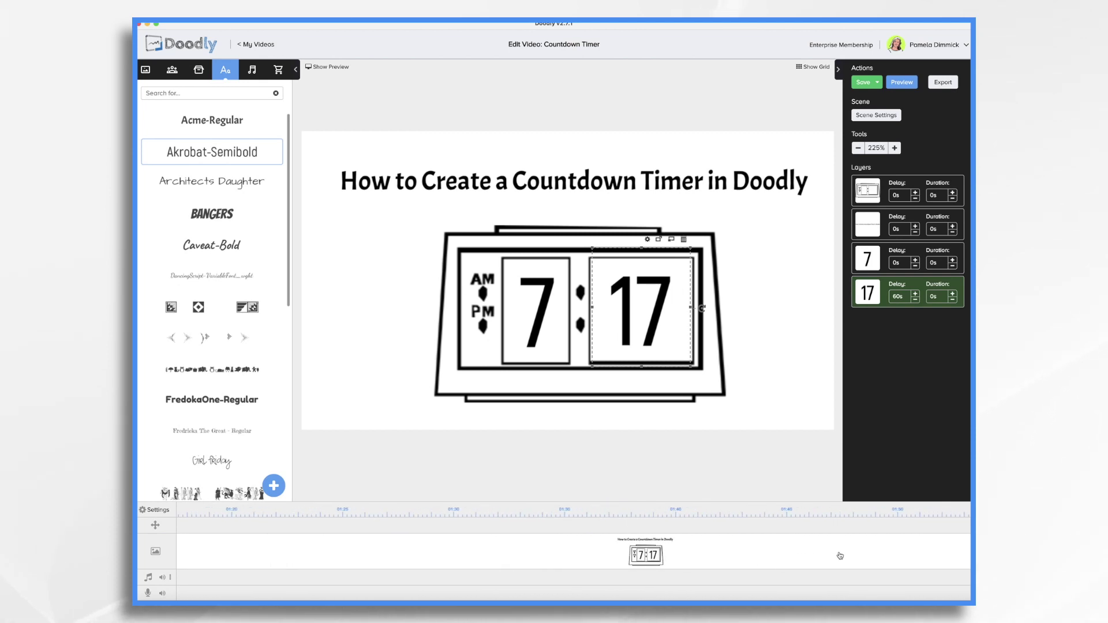
scroll(840, 555, right, 5)
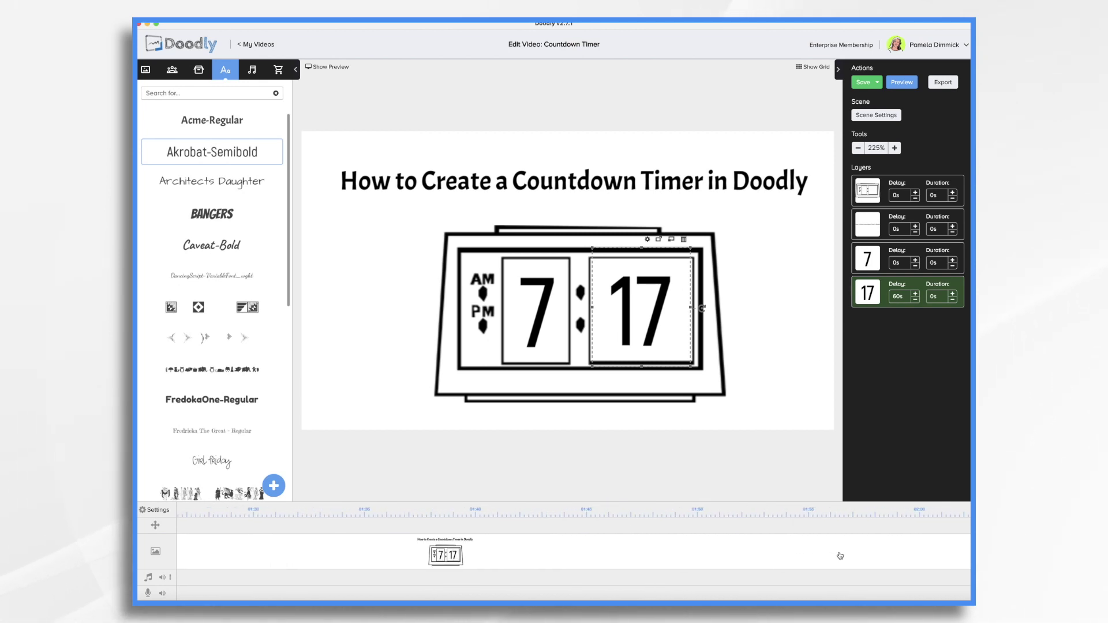
scroll(840, 556, right, 10)
Slide film strips 1–4 rightward behind strip 1 and cut the TV frame's duration to 2 seconds.
click(632, 551)
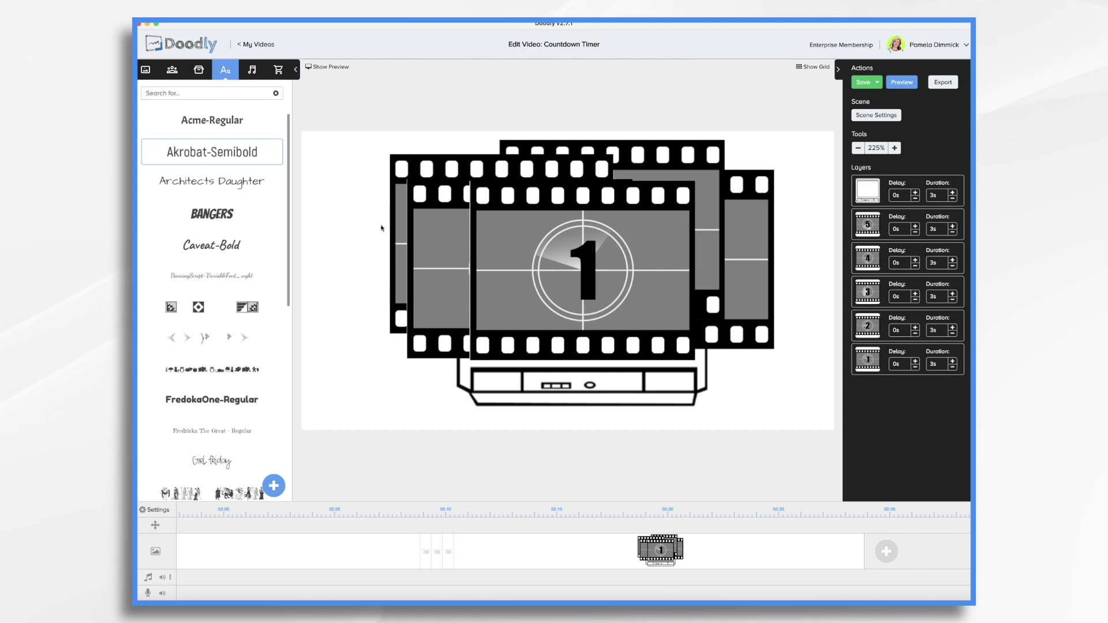
drag(642, 277, 771, 284)
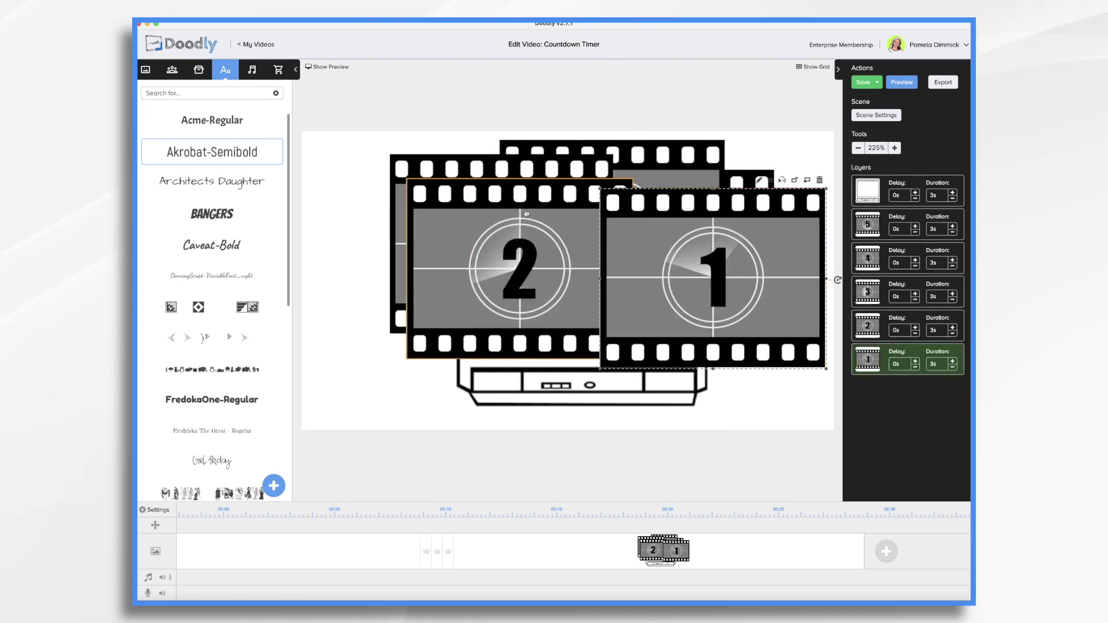
drag(513, 271, 661, 274)
drag(505, 210, 719, 221)
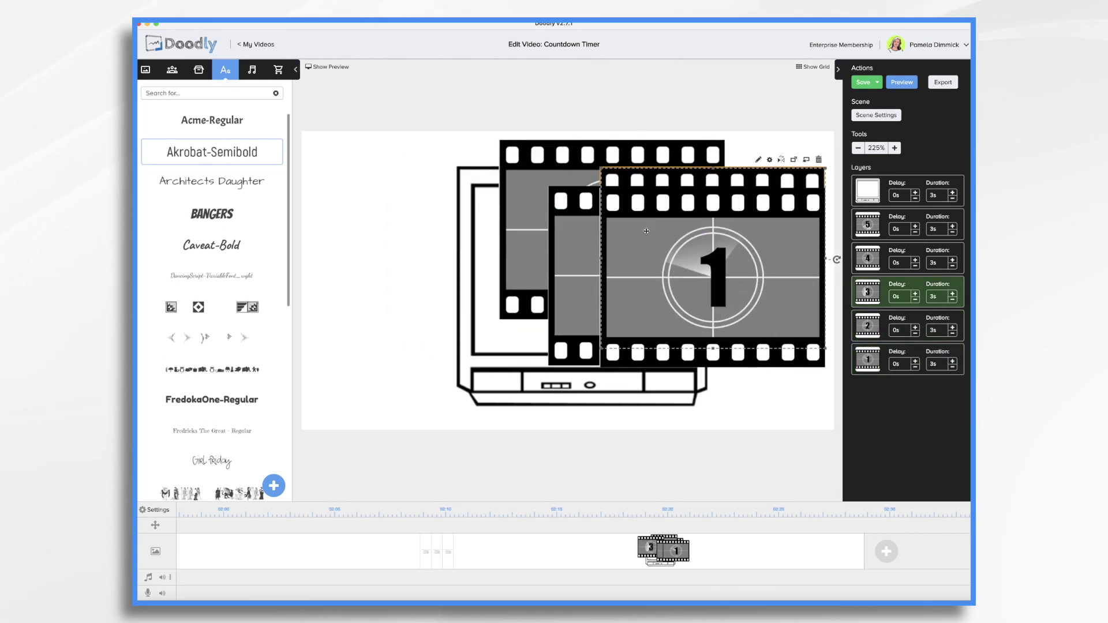
drag(527, 219, 645, 263)
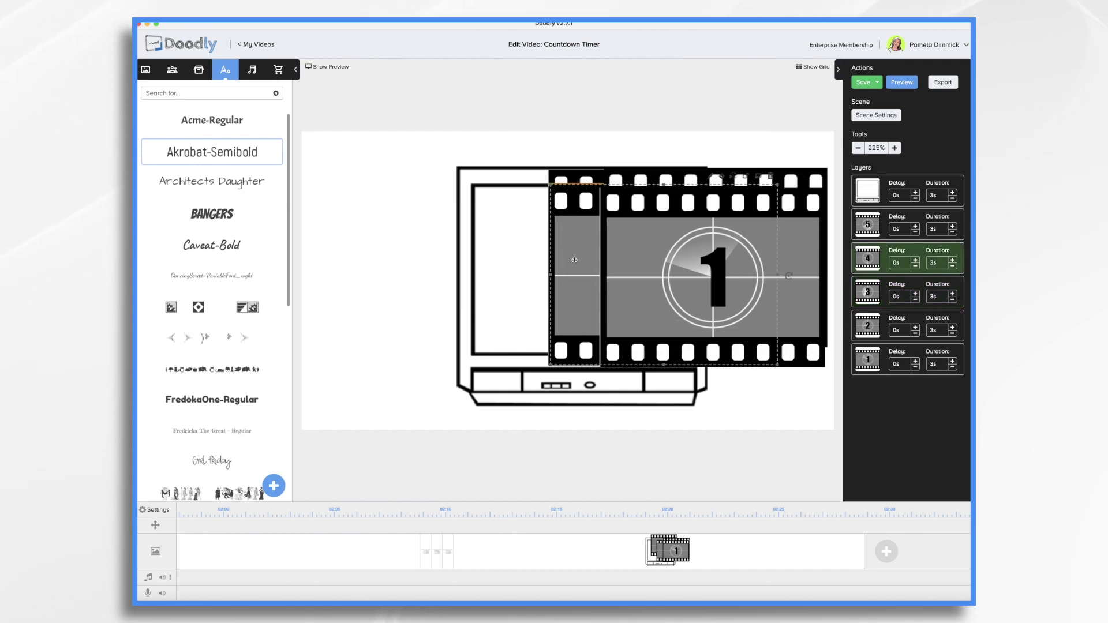
drag(645, 263, 643, 259)
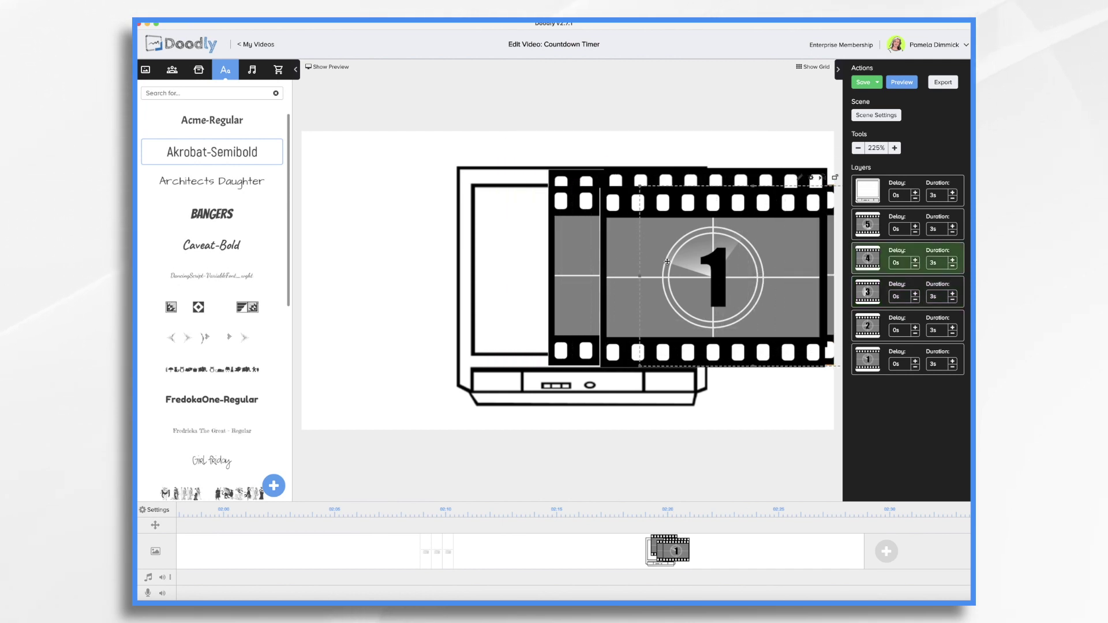
click(492, 308)
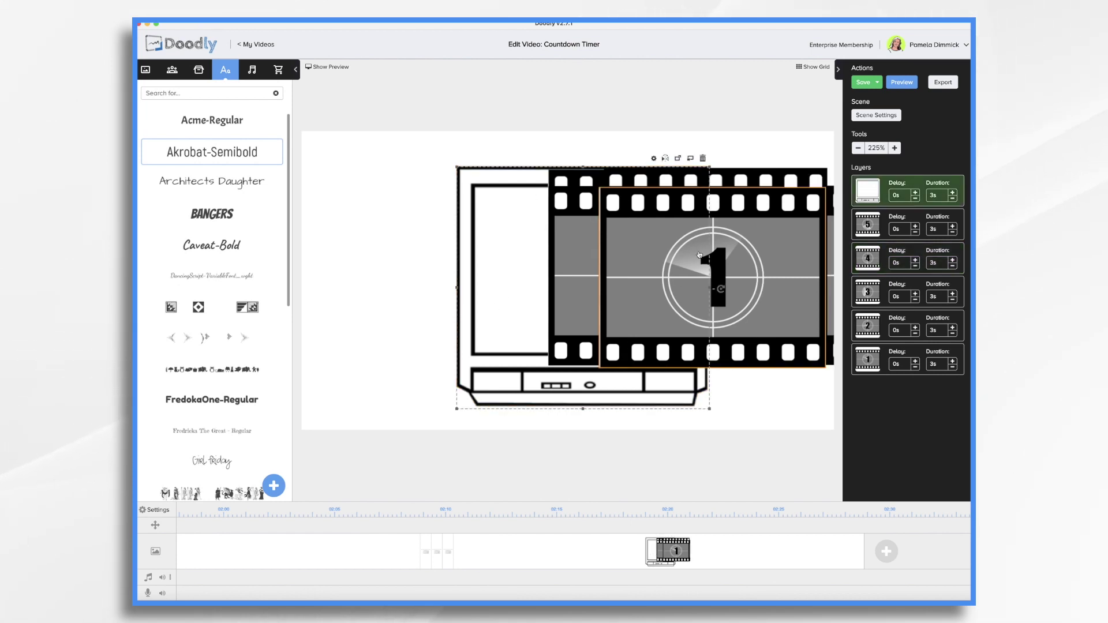
click(953, 198)
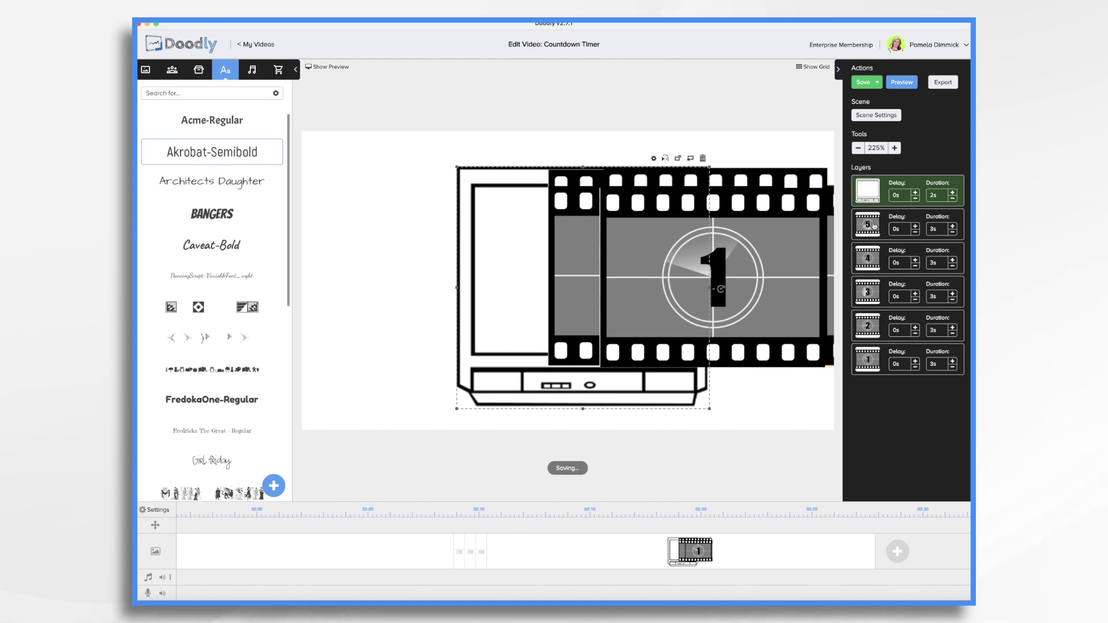
Reduce the 5 film strip's draw duration to 1 second.
click(875, 226)
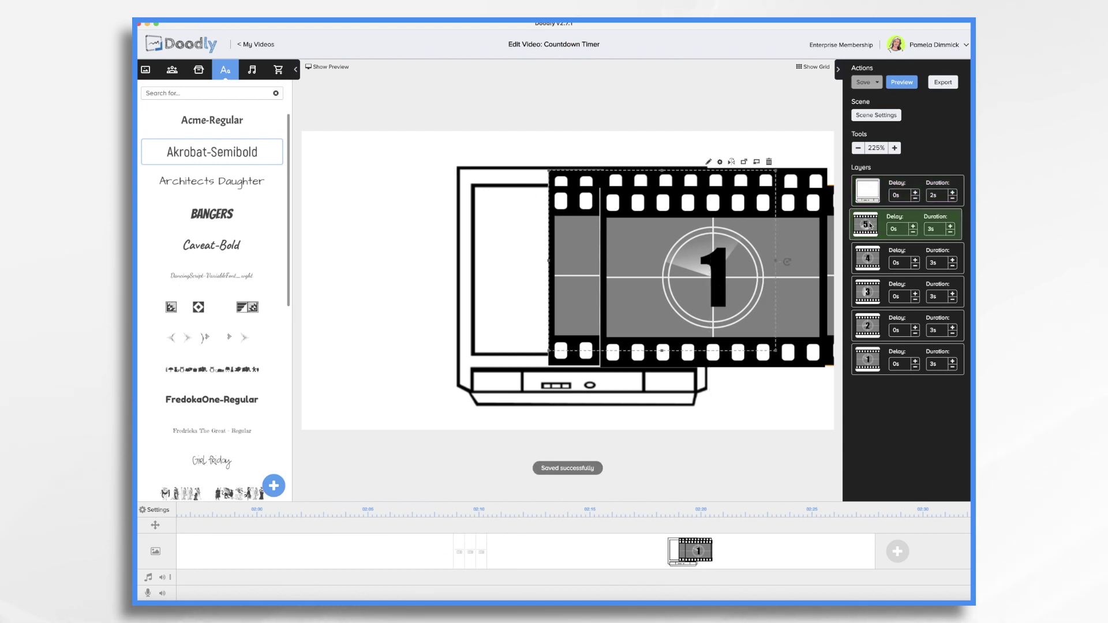
click(953, 232)
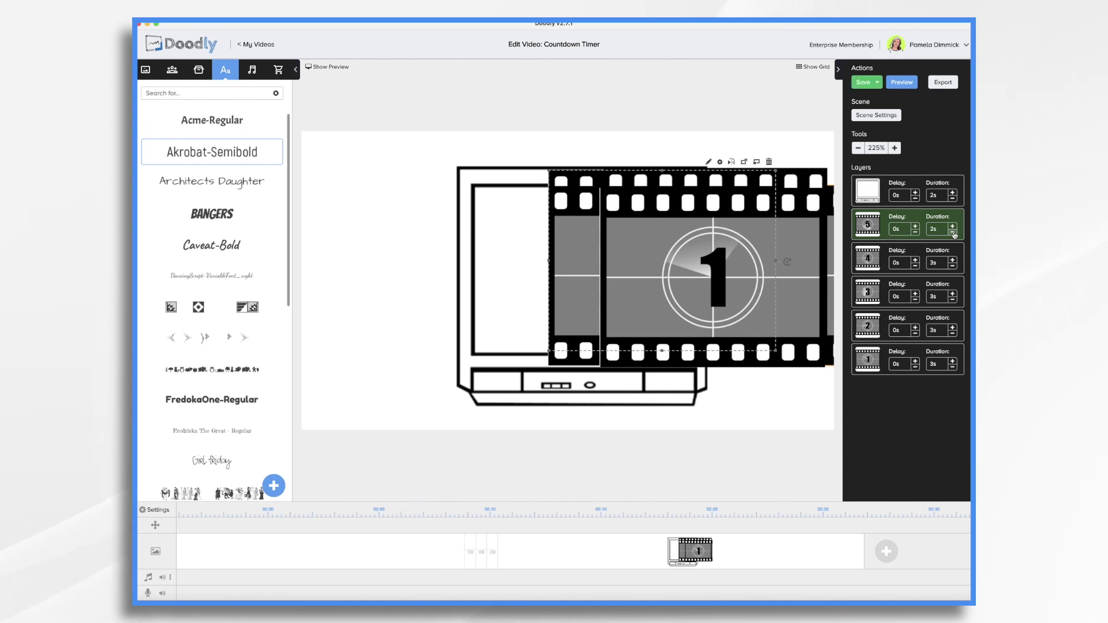
click(953, 232)
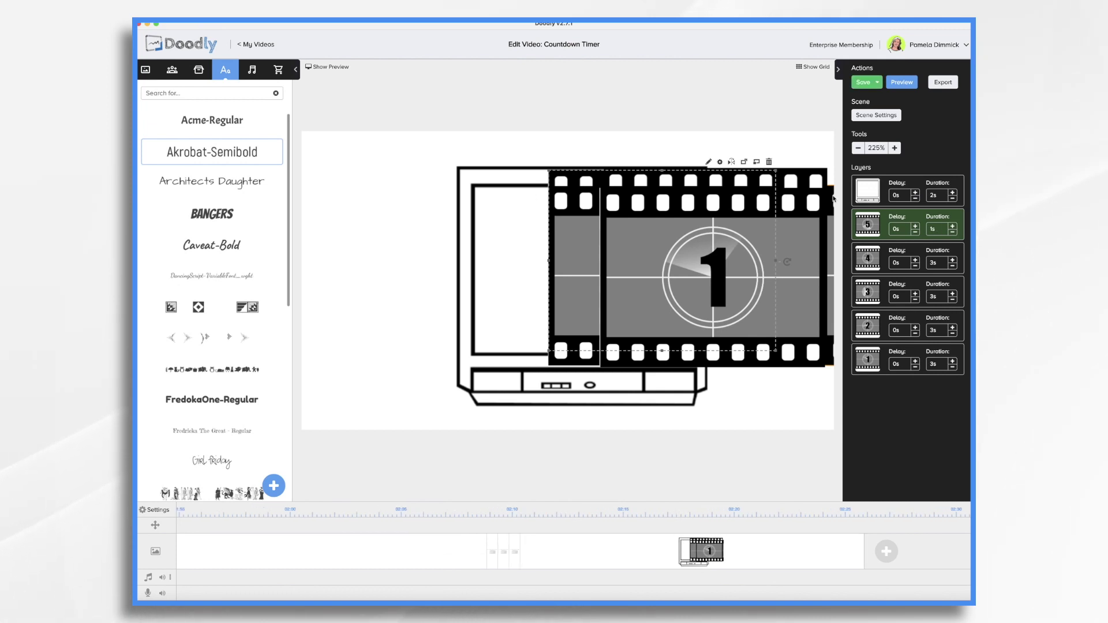
click(581, 239)
Position the 5 film strip on the TV screen and open its Countdown 5 asset settings.
drag(582, 242, 503, 252)
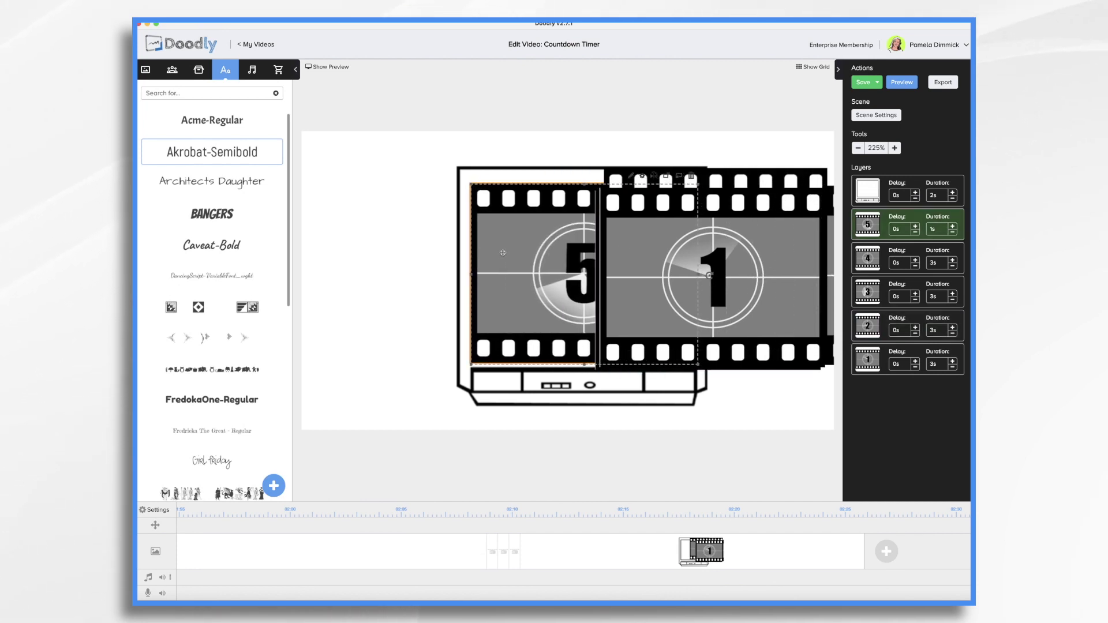
drag(518, 263, 515, 259)
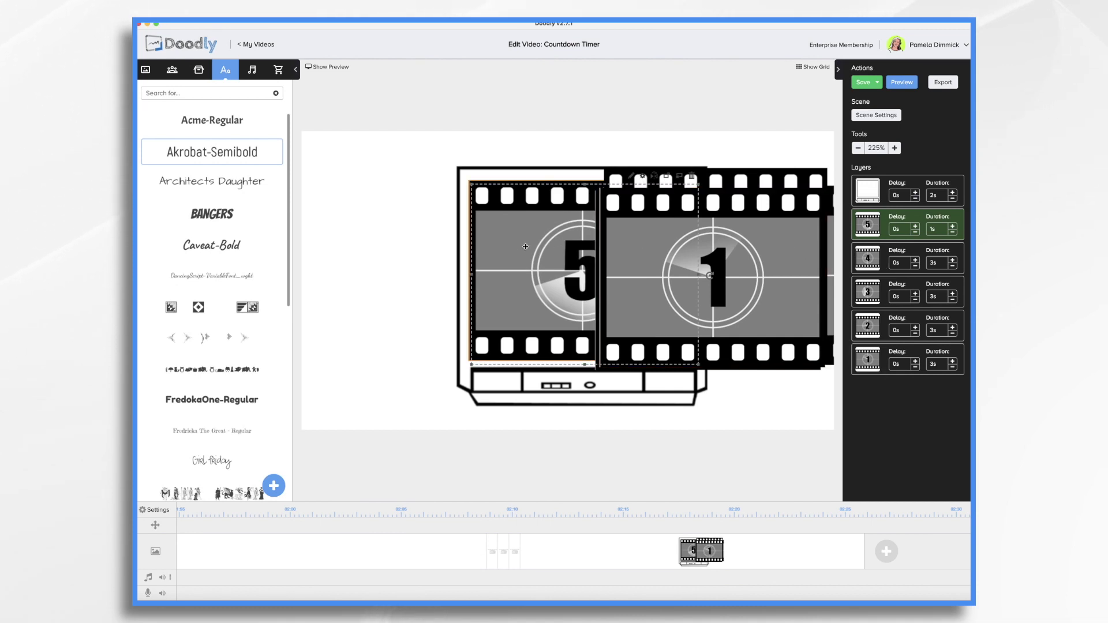
click(642, 178)
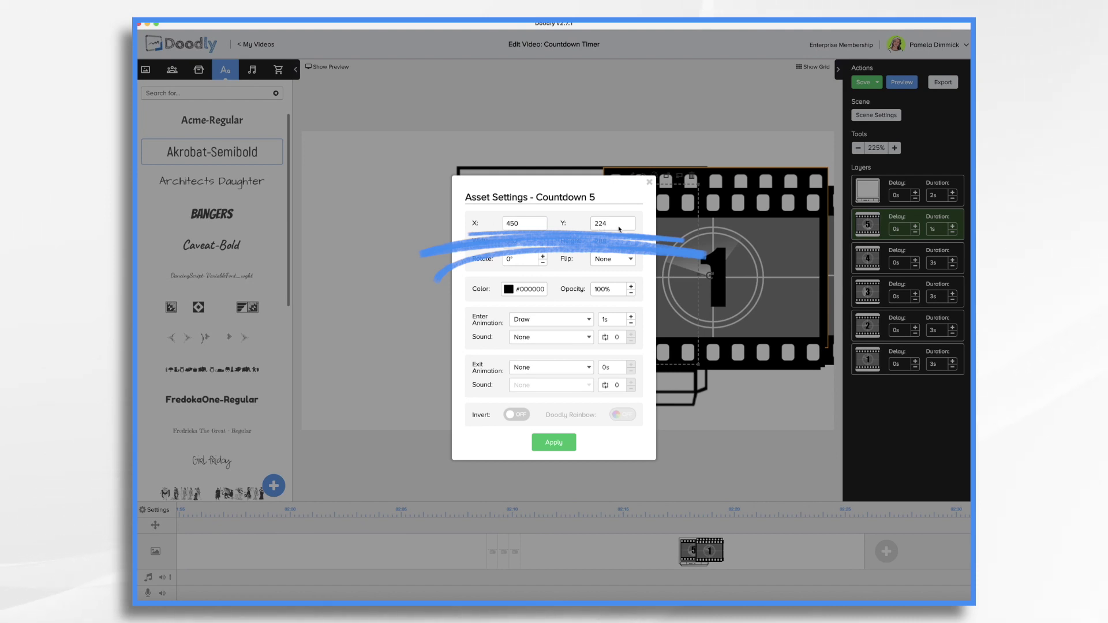
Reposition the 4 film strip through its asset settings and apply.
click(650, 183)
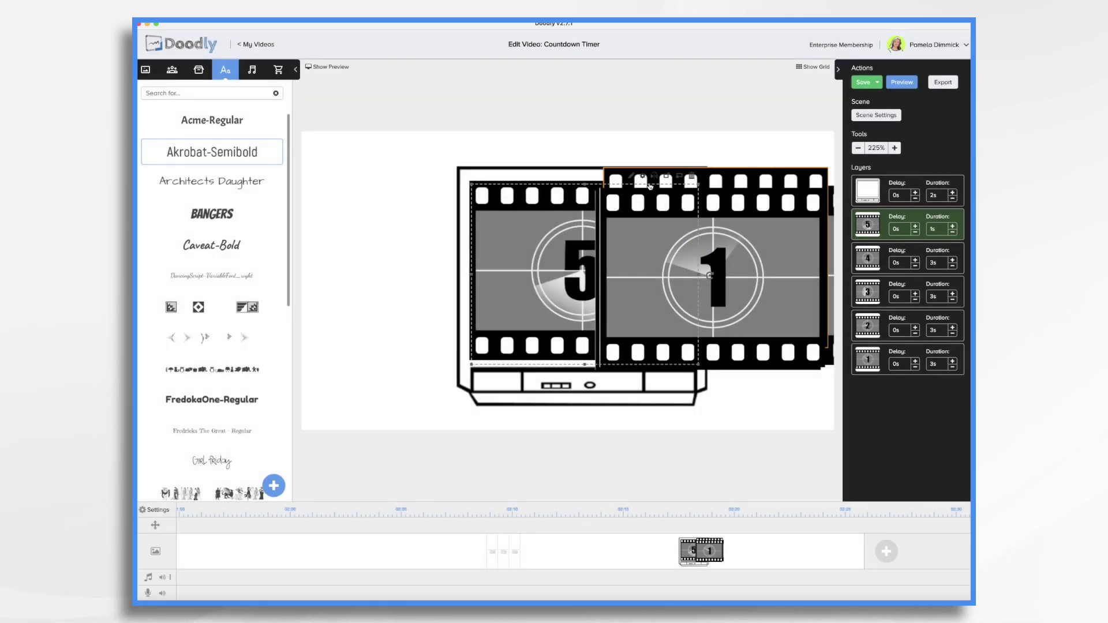
click(875, 253)
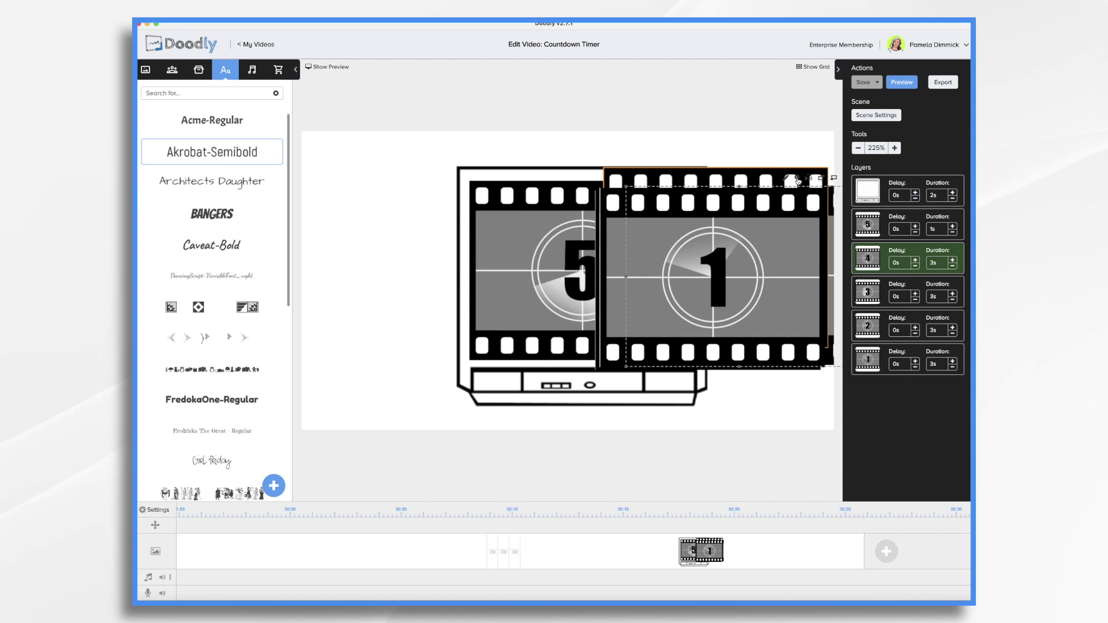
click(798, 180)
text(450)
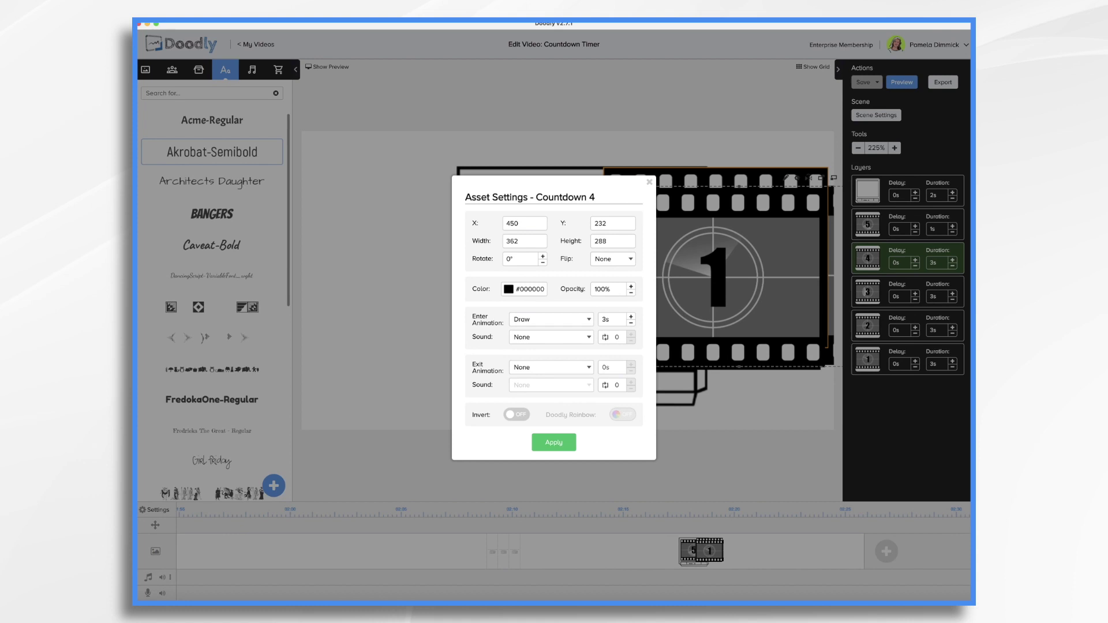
key(Tab)
text(224)
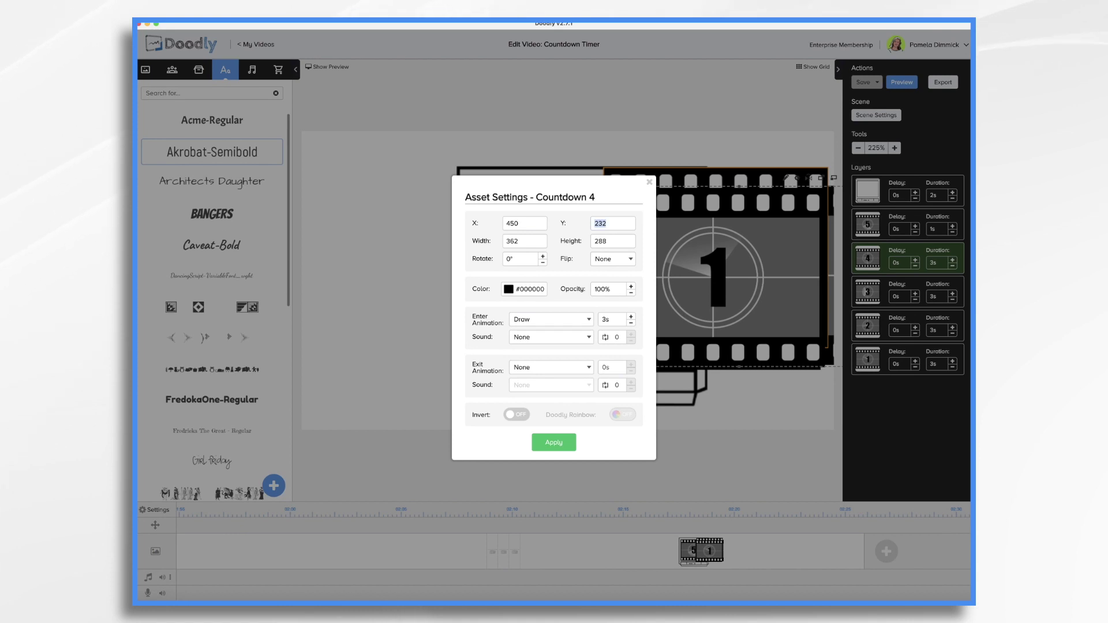
click(566, 445)
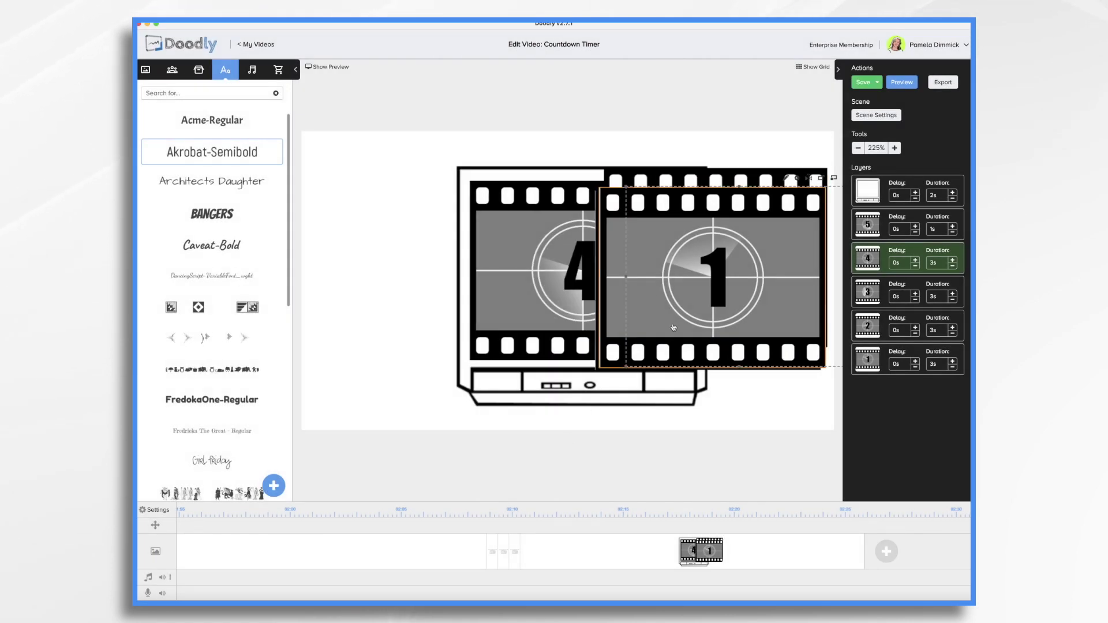
Edit the 3 film strip's horizontal position in asset settings and apply.
click(723, 195)
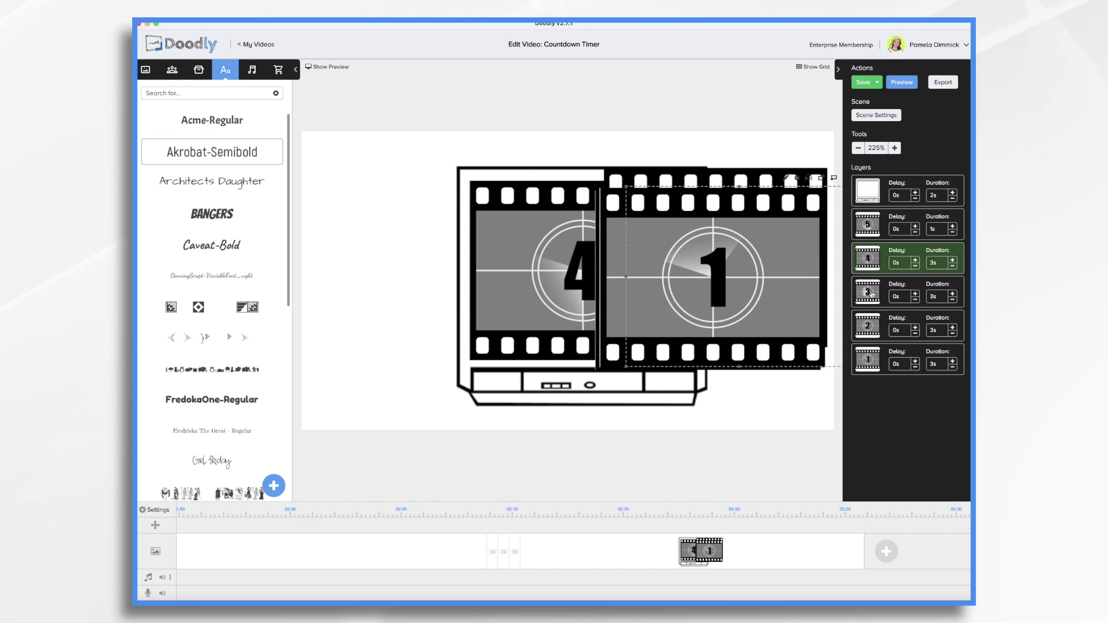
click(773, 160)
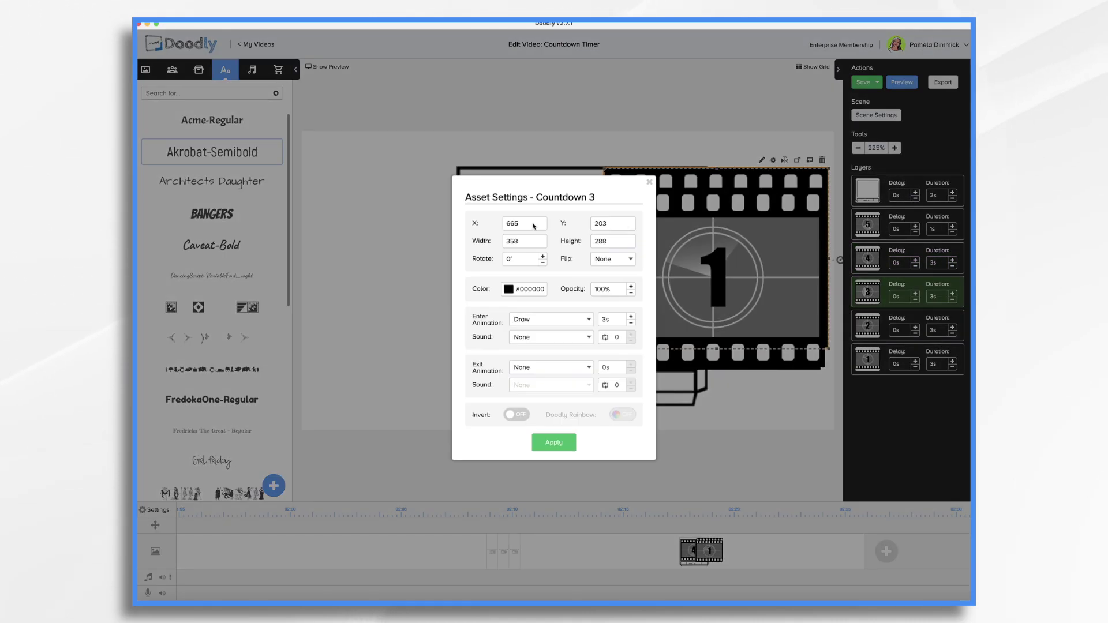
click(532, 223)
key(BackSpace)
click(554, 443)
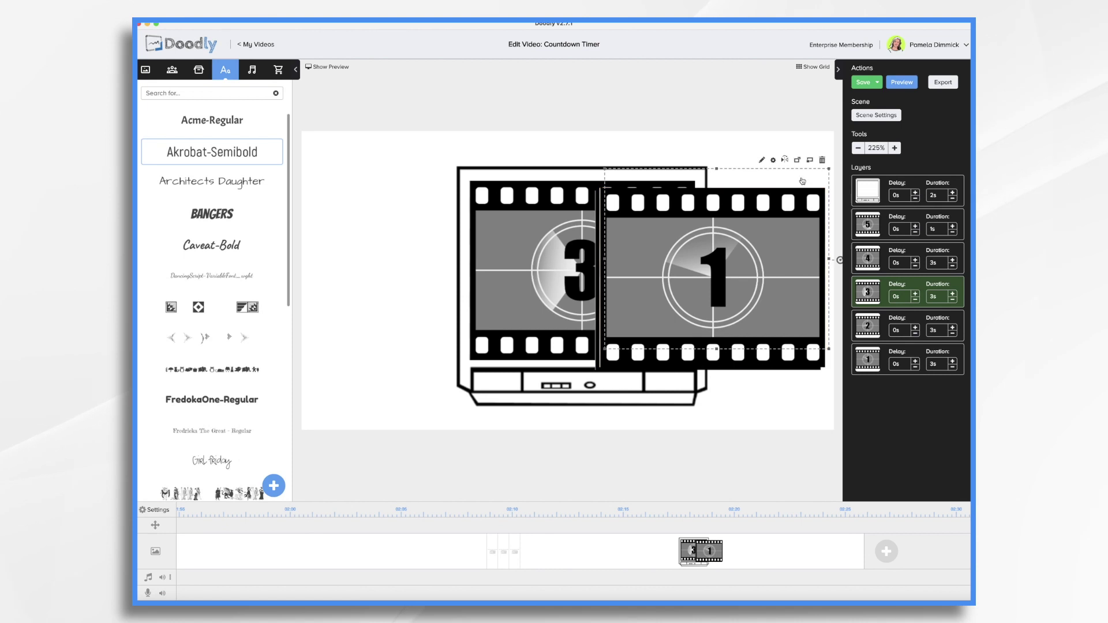
Edit the 2 film strip's horizontal position in asset settings and apply.
click(767, 183)
click(513, 224)
text(450)
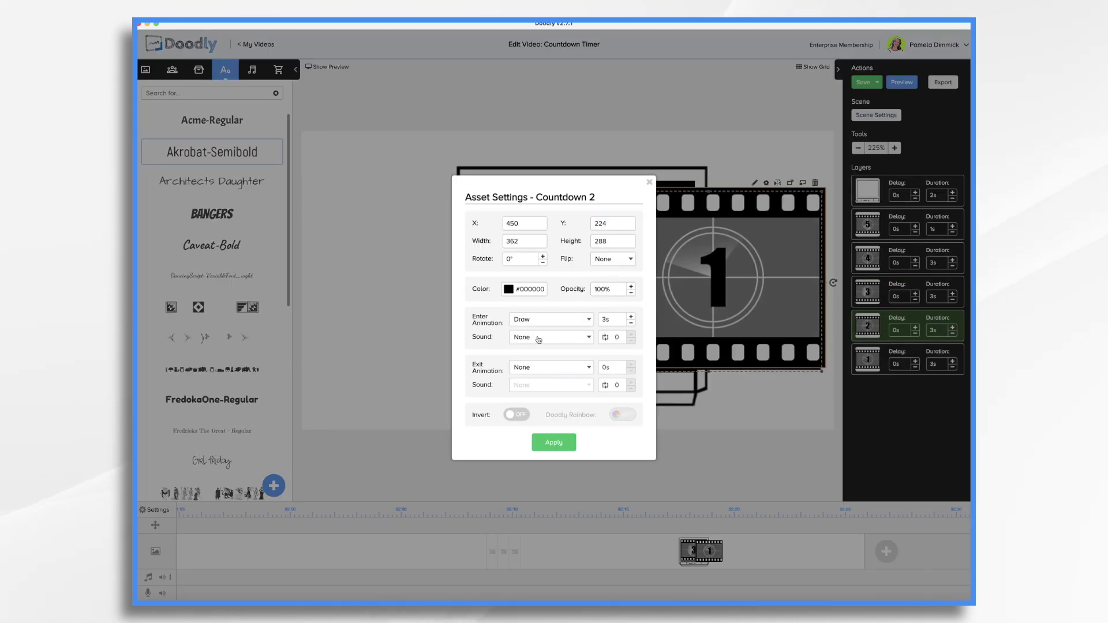
click(554, 442)
Set the countdown-1 strip's X position to 450, apply, and deselect.
click(767, 183)
click(523, 224)
key(BackSpace)
key(BackSpace)
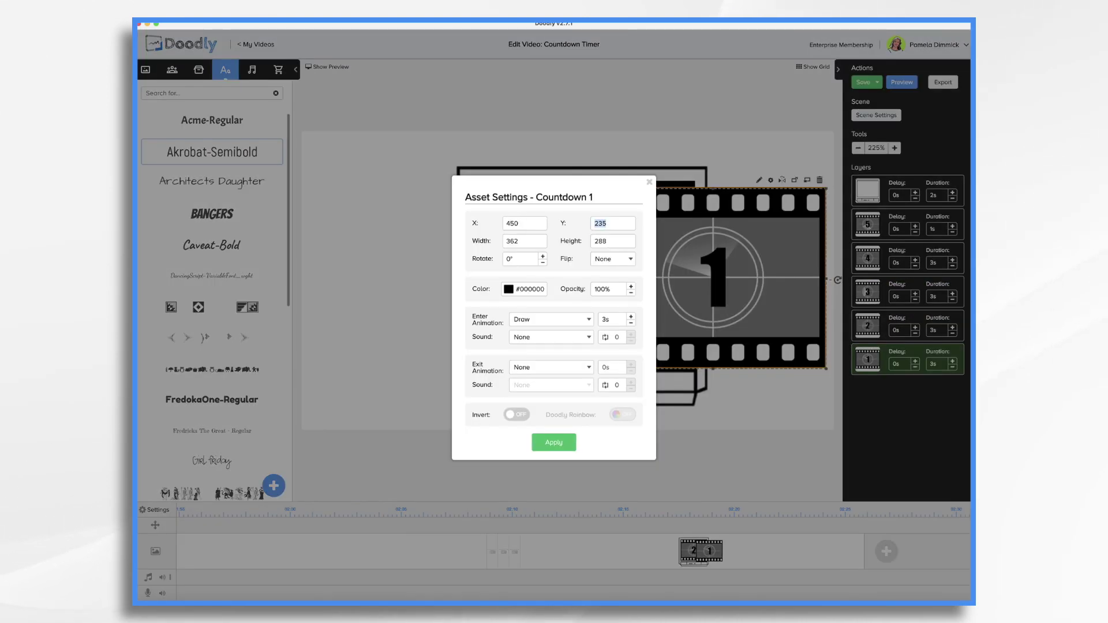
click(568, 443)
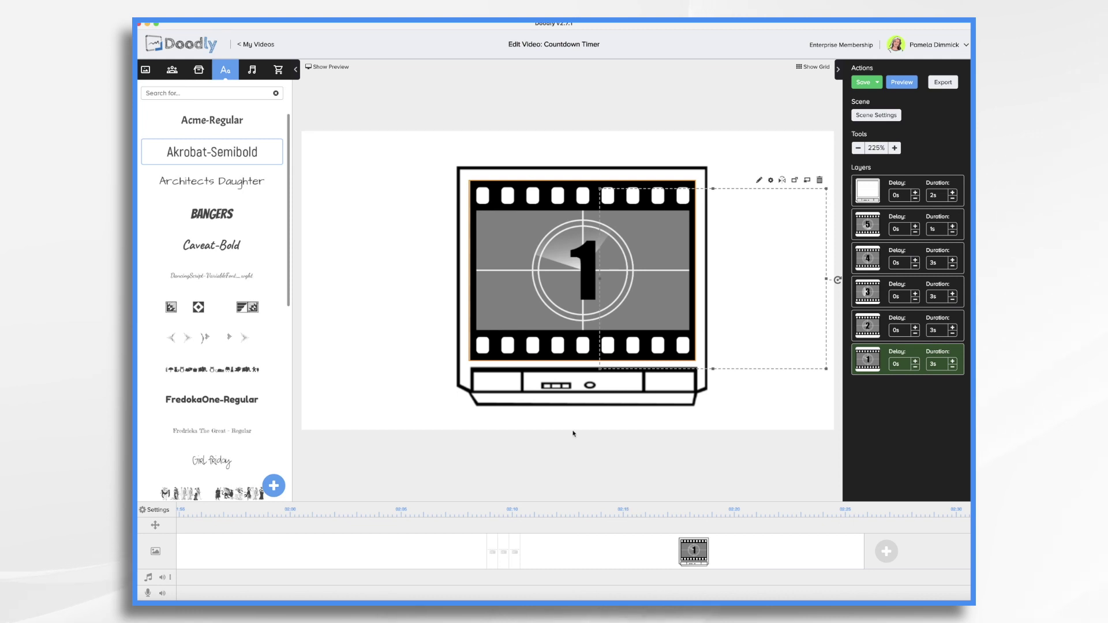
click(418, 392)
Save, then set the draw duration of frames 4, 3, 2 and 1 to 0 seconds.
key(ctrl+s)
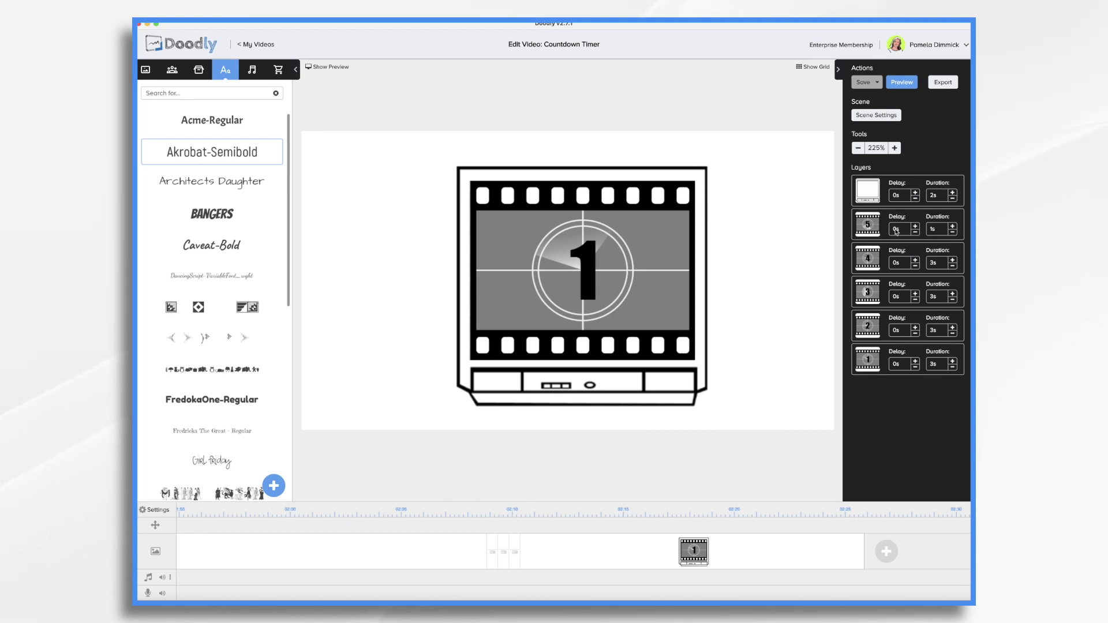
click(940, 265)
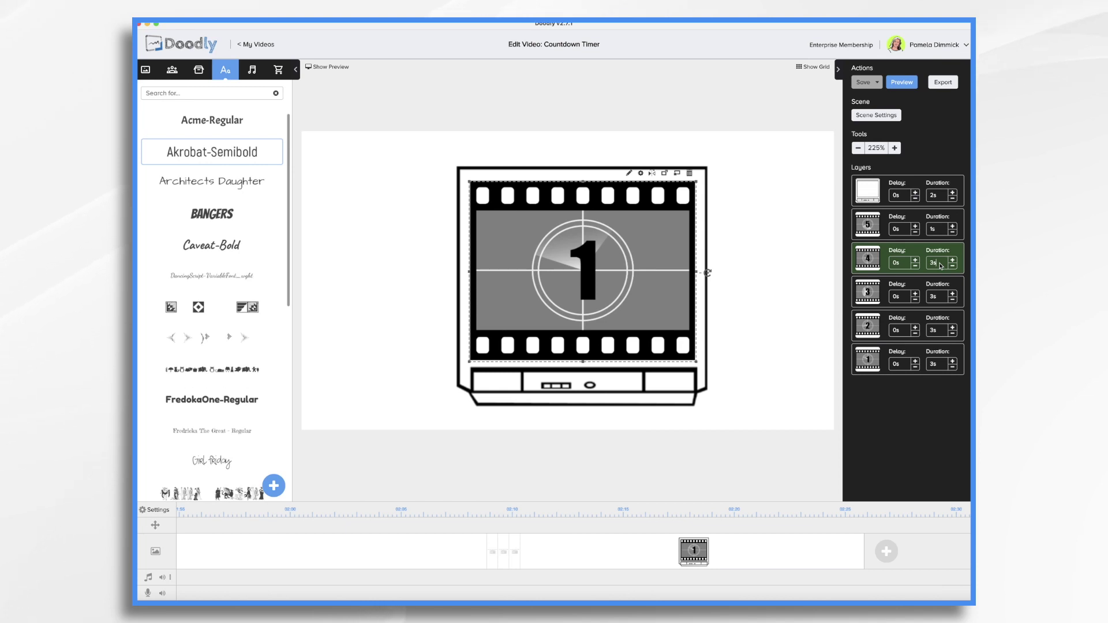
key(BackSpace)
key(BackSpace)
key(Return)
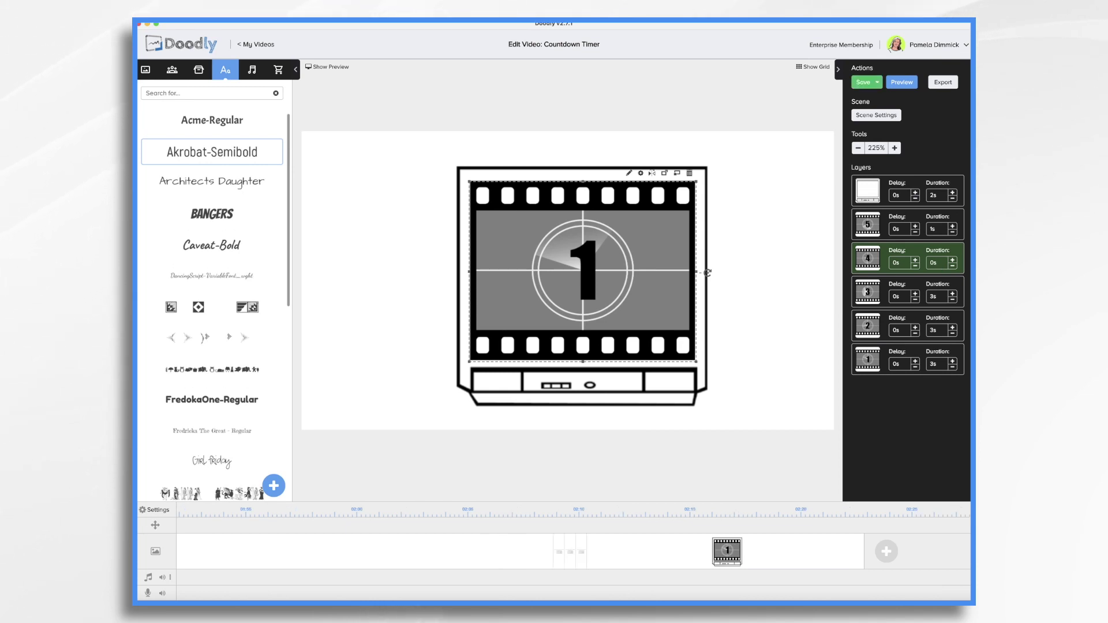
click(942, 299)
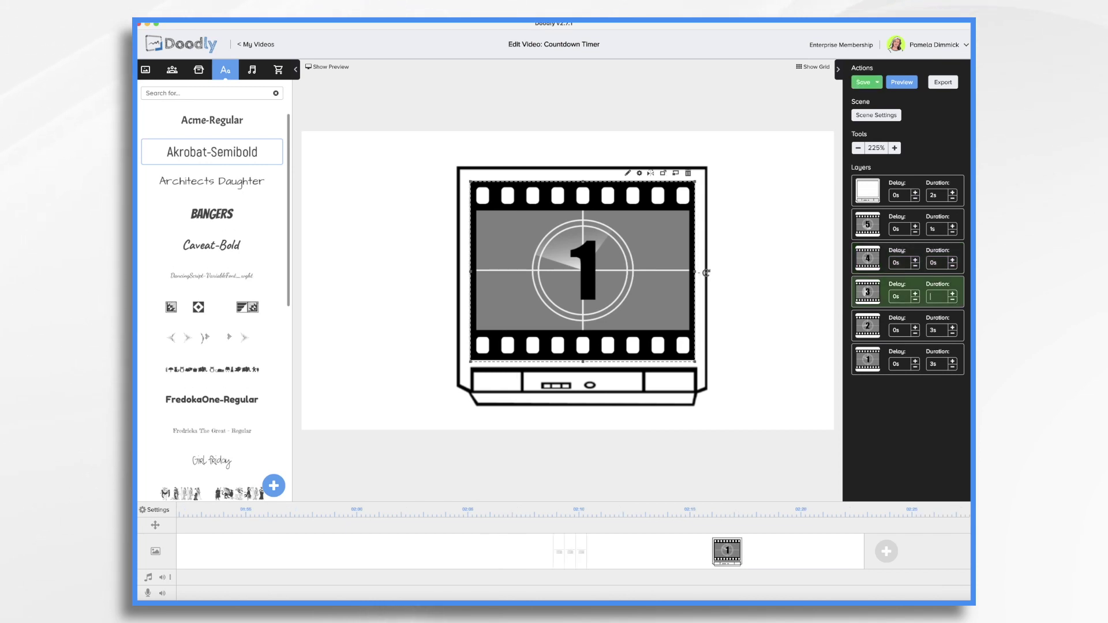
text(0)
key(Return)
text(0s)
key(Return)
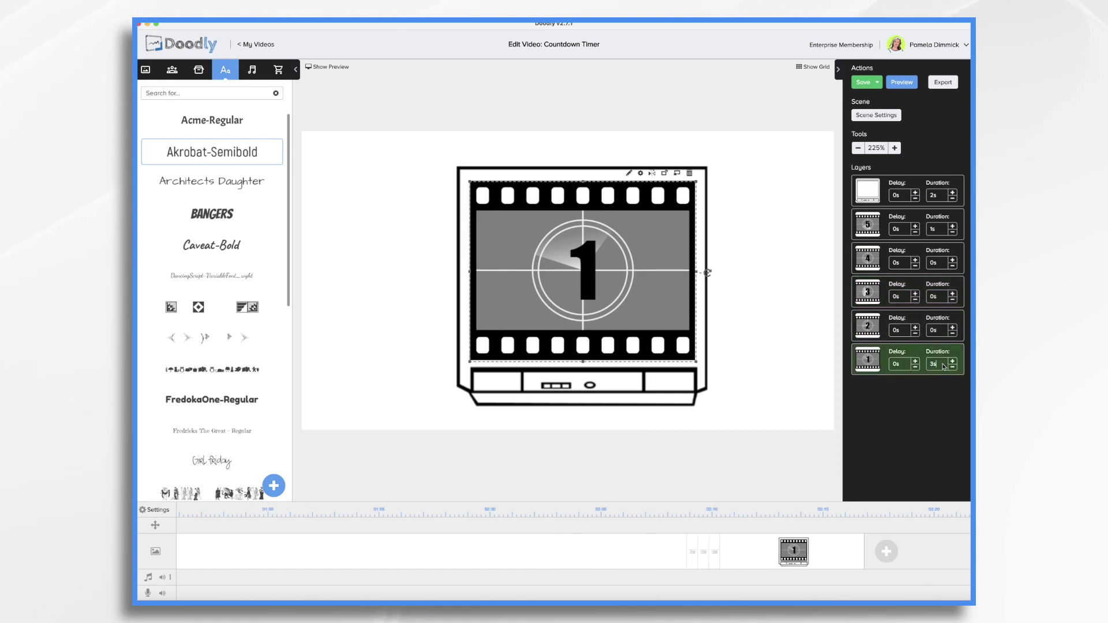
text(0)
key(Return)
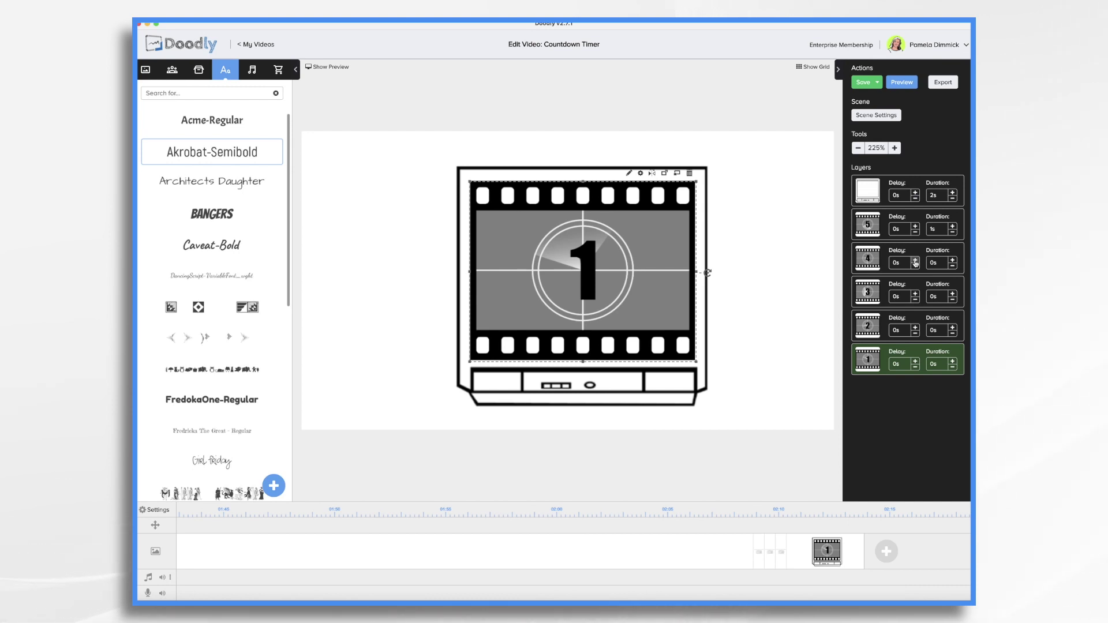
Raise the delay of frames 4, 3, 2 and 1 to 1 second each.
click(915, 260)
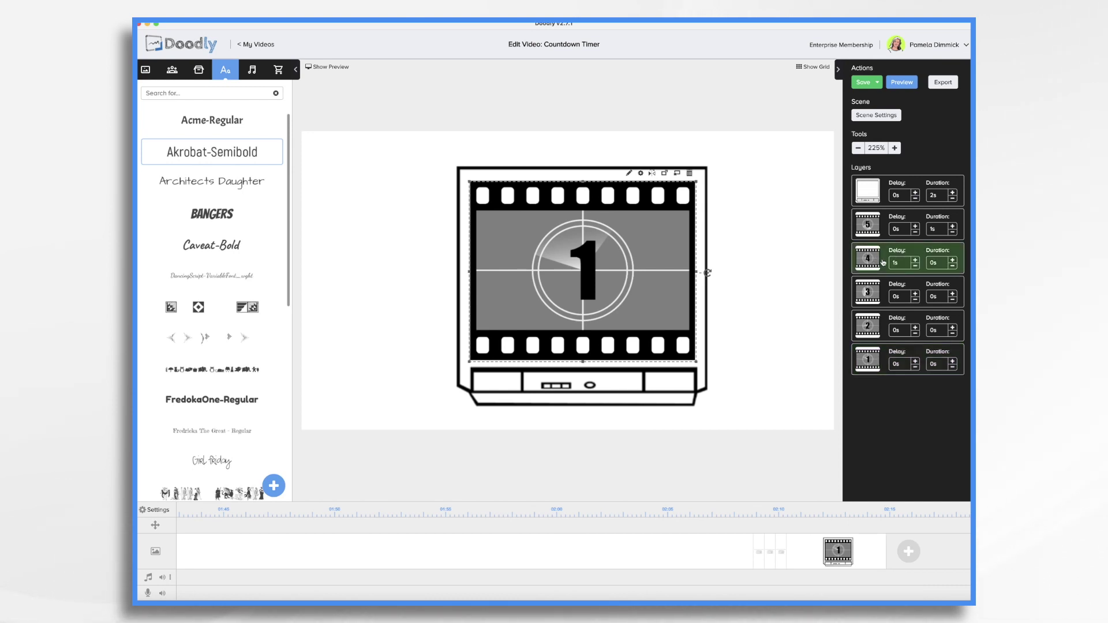
click(915, 294)
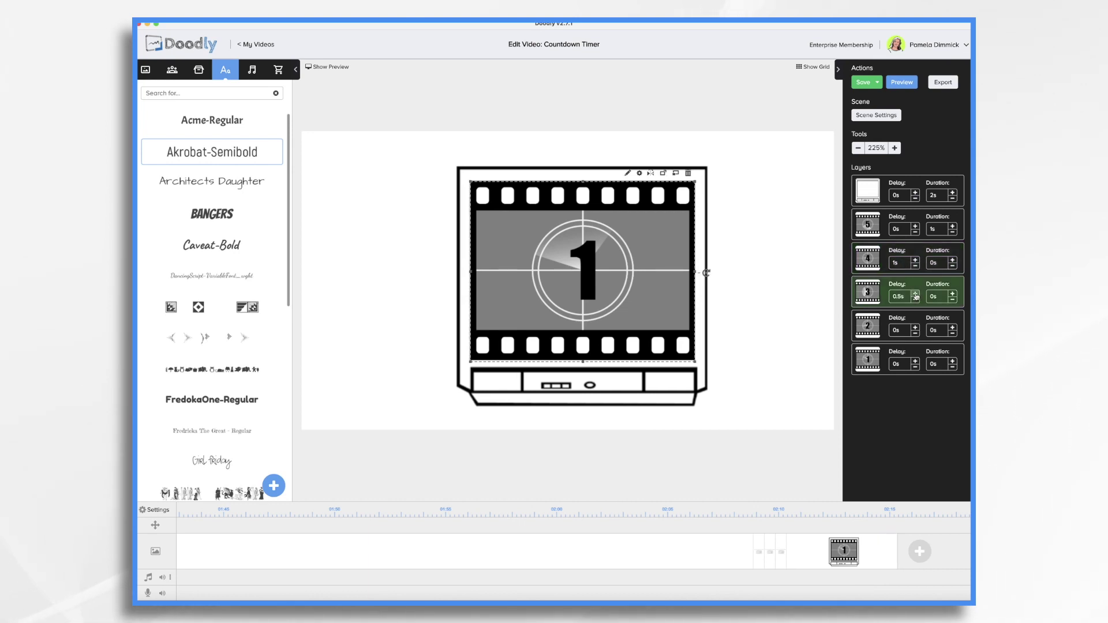
click(915, 293)
click(915, 327)
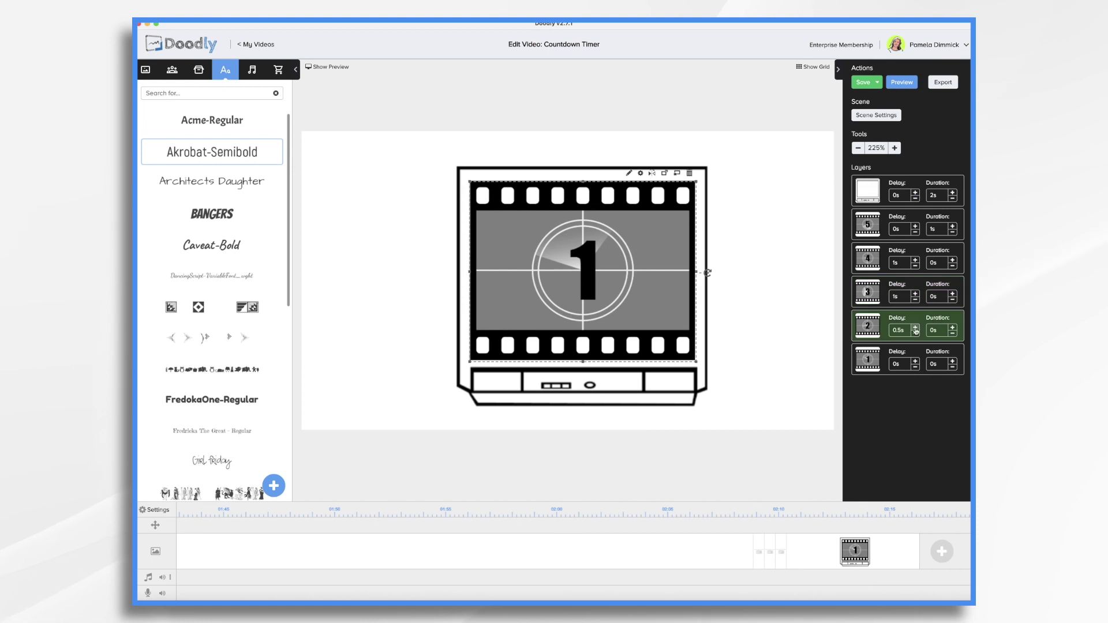
click(915, 327)
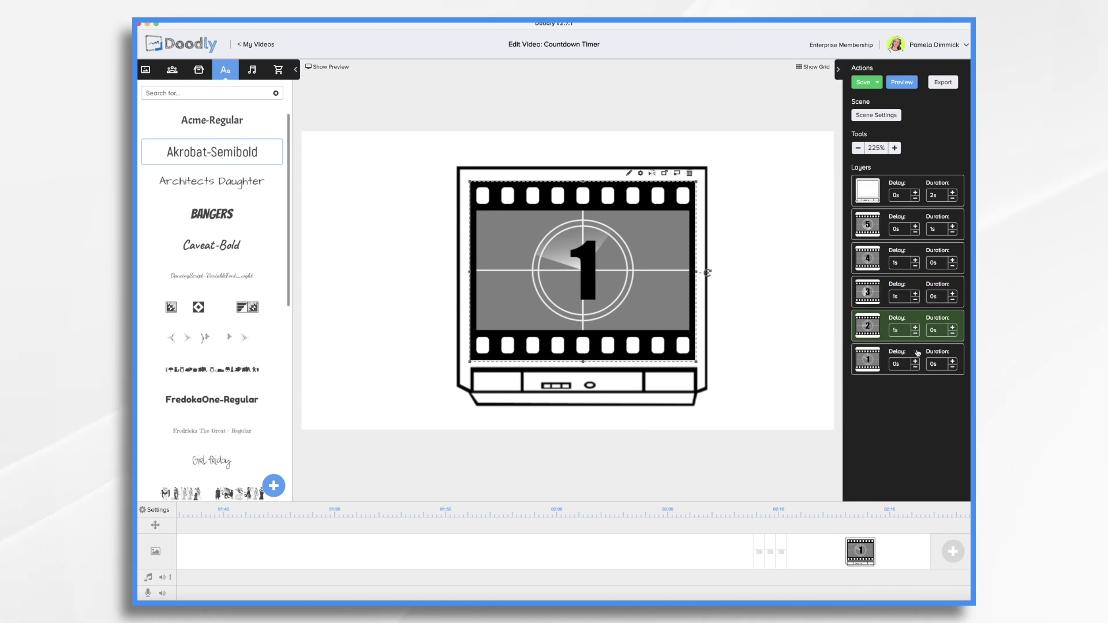
click(915, 362)
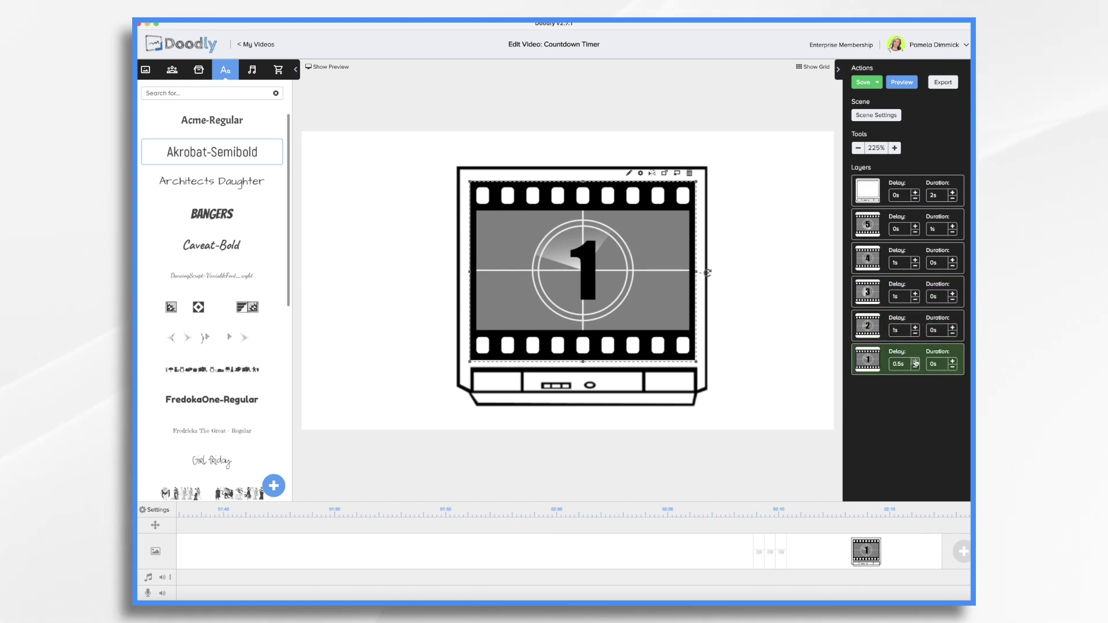
click(915, 361)
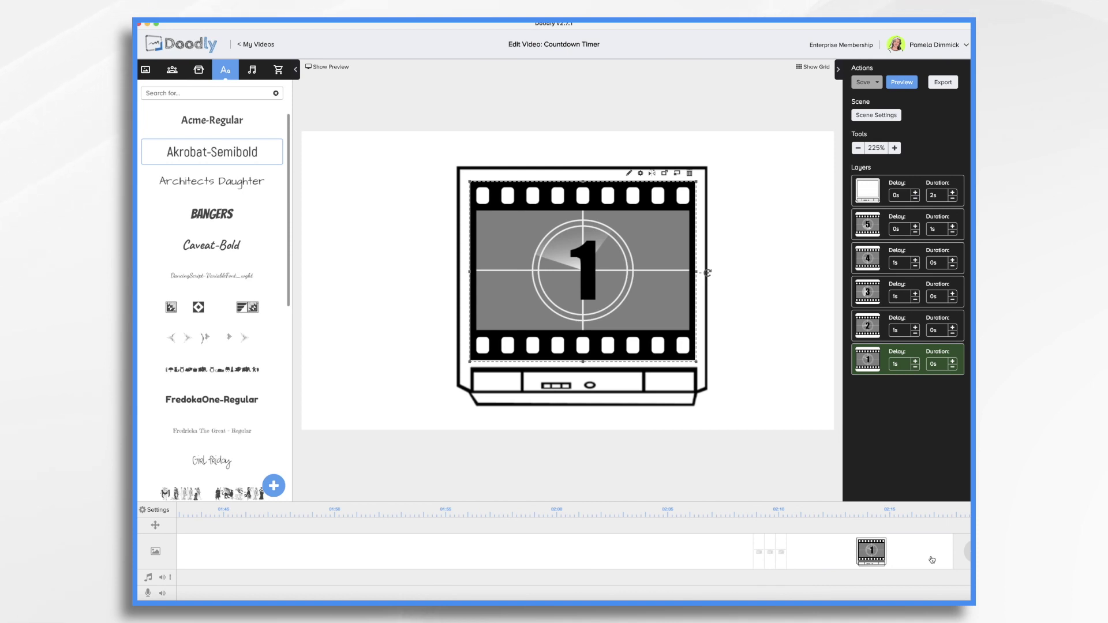
Preview the countdown scene and lower frames 4–1 delays to 0.5 seconds.
right_click(821, 555)
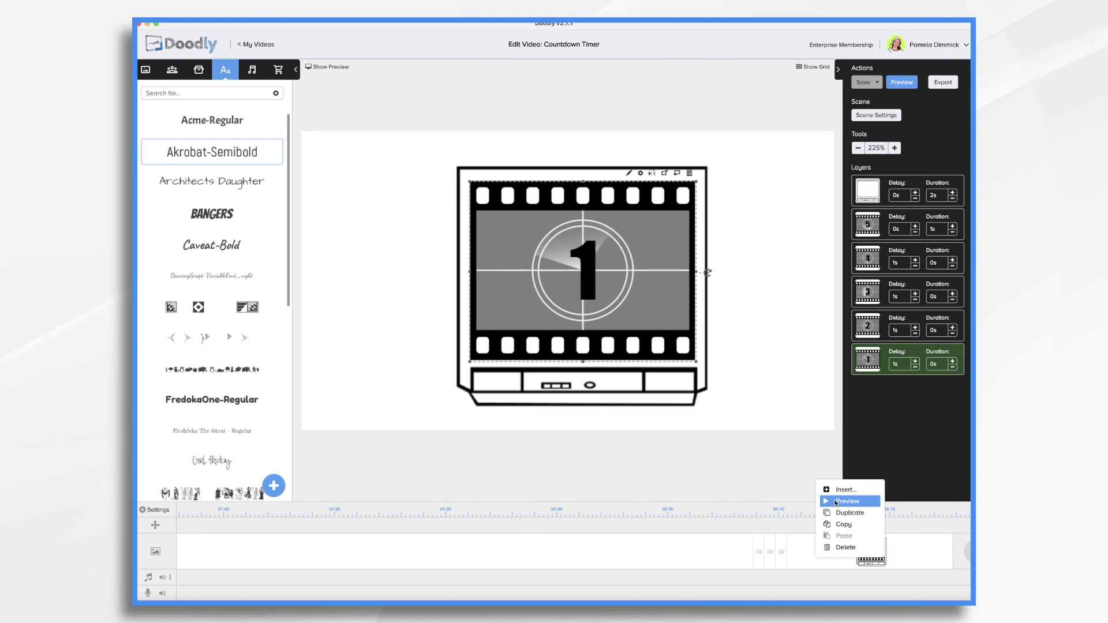
click(844, 501)
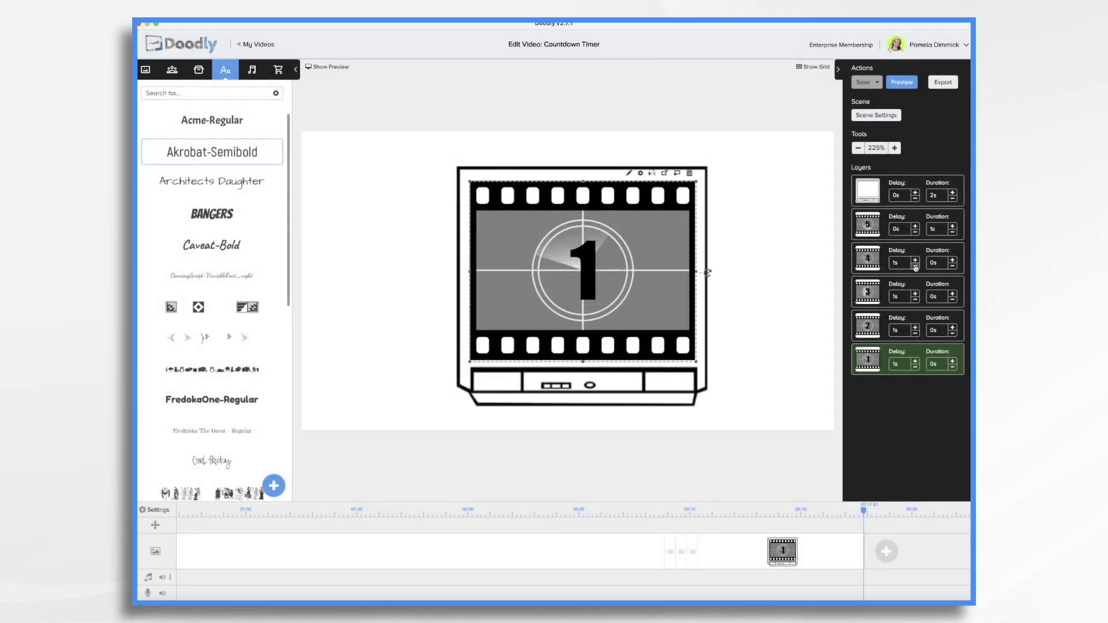
click(915, 266)
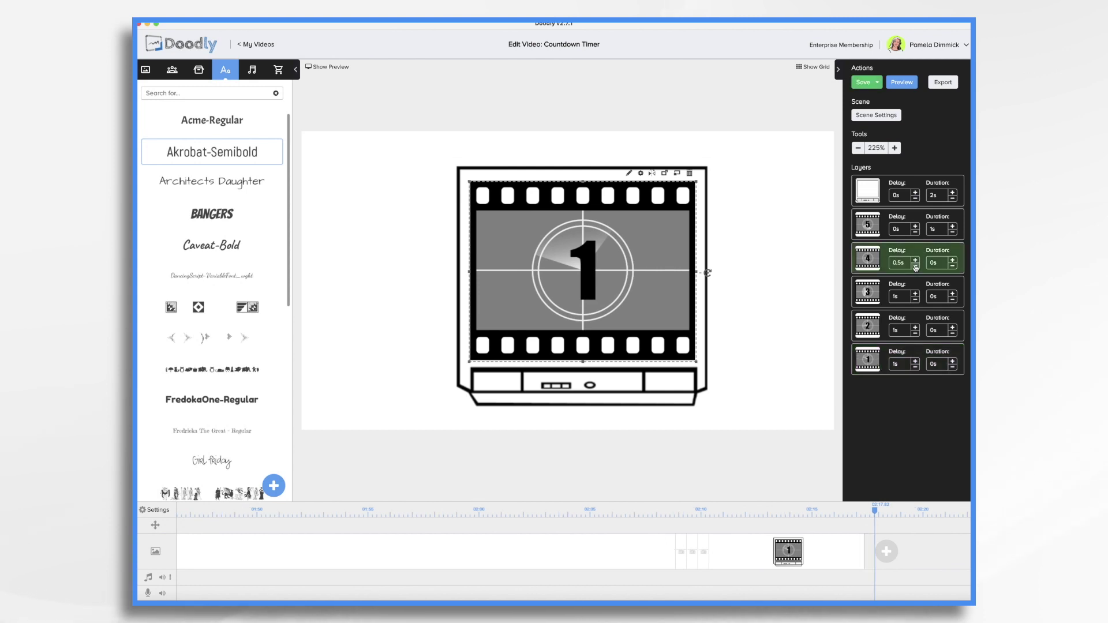
click(916, 300)
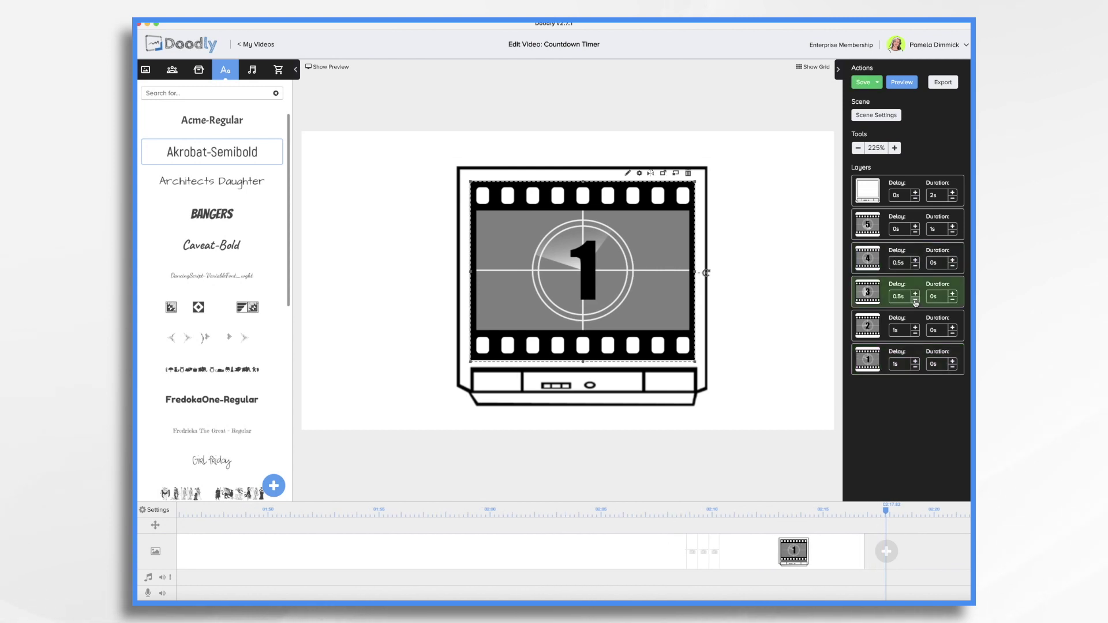
click(915, 334)
click(916, 368)
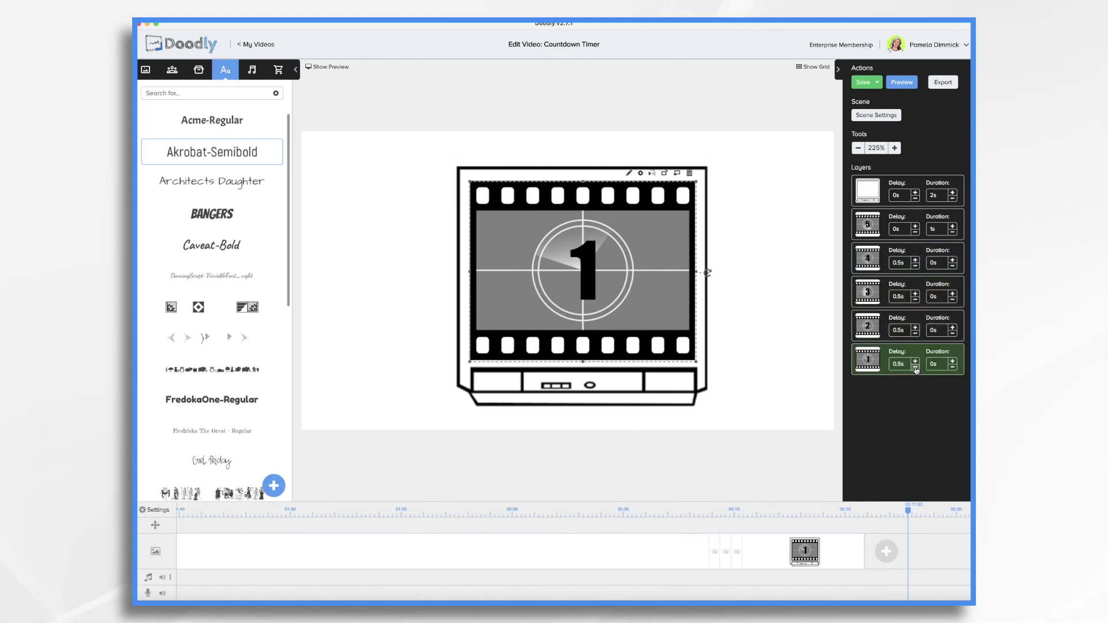
Preview the half-second timing again, close the preview, and save the video.
right_click(771, 552)
click(775, 496)
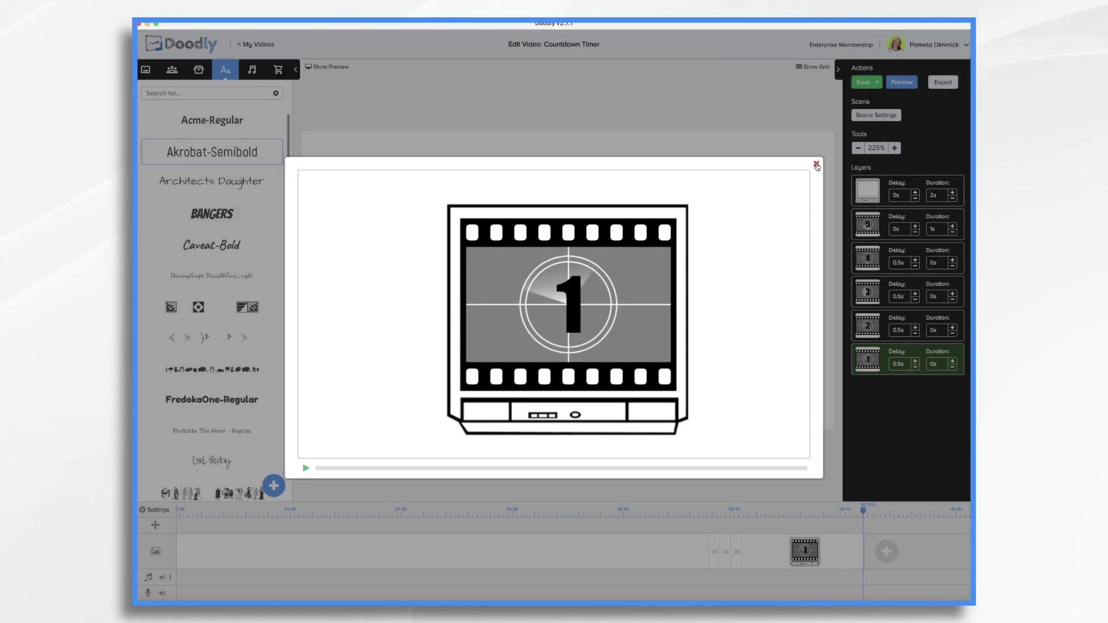
click(816, 166)
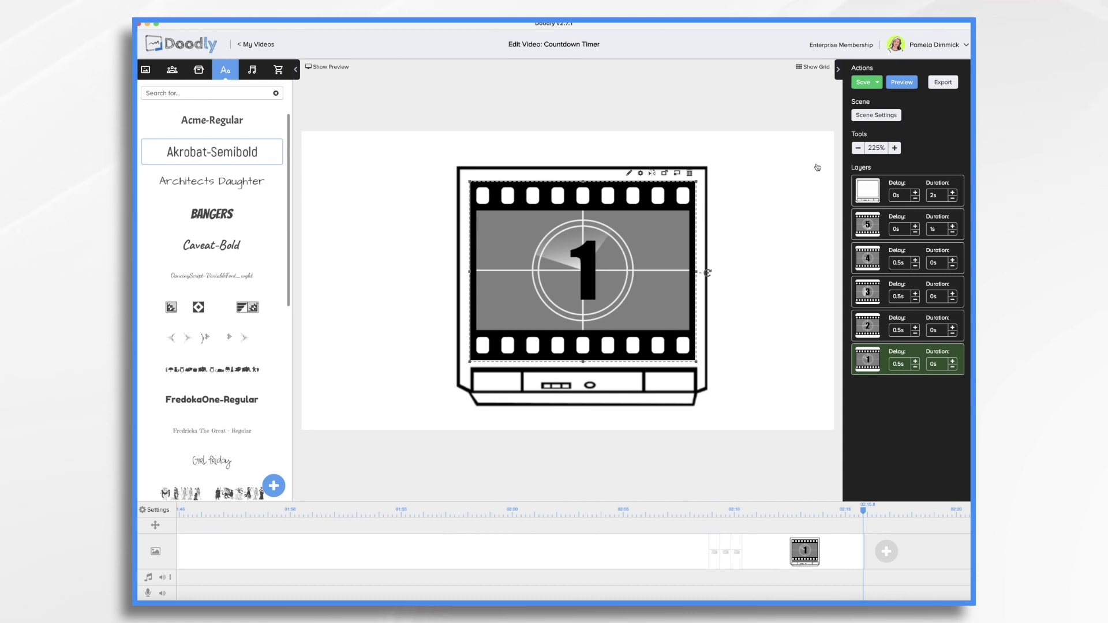
key(ctrl+s)
Add a blank scene with Akrobat-Semibold text reading 5:00.
click(887, 552)
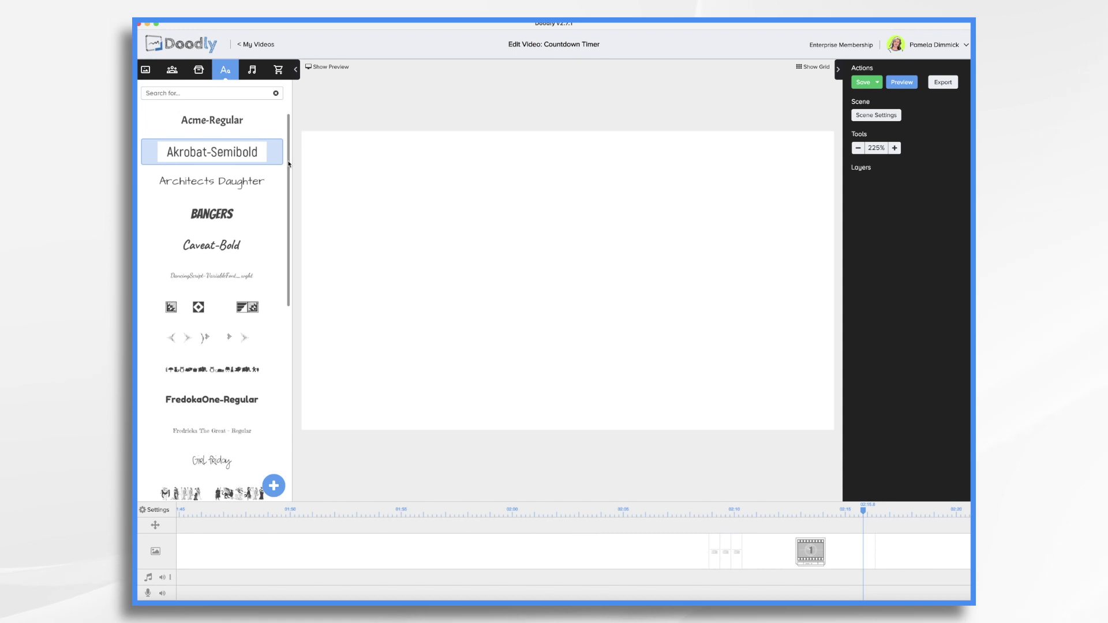
drag(227, 152, 583, 249)
double_click(580, 248)
text(5:00)
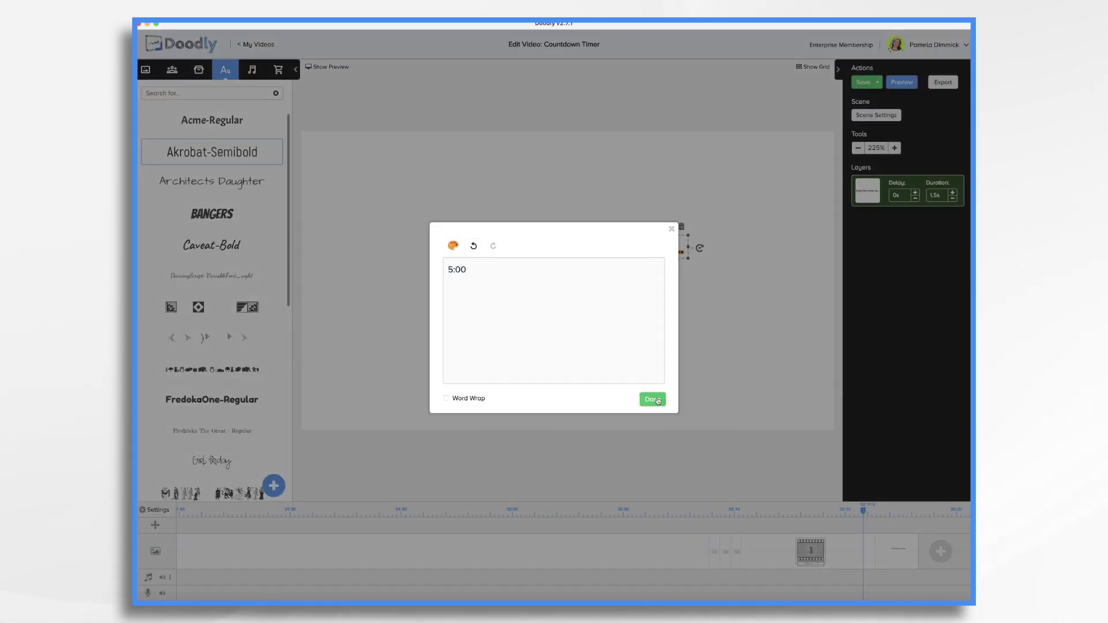
click(658, 400)
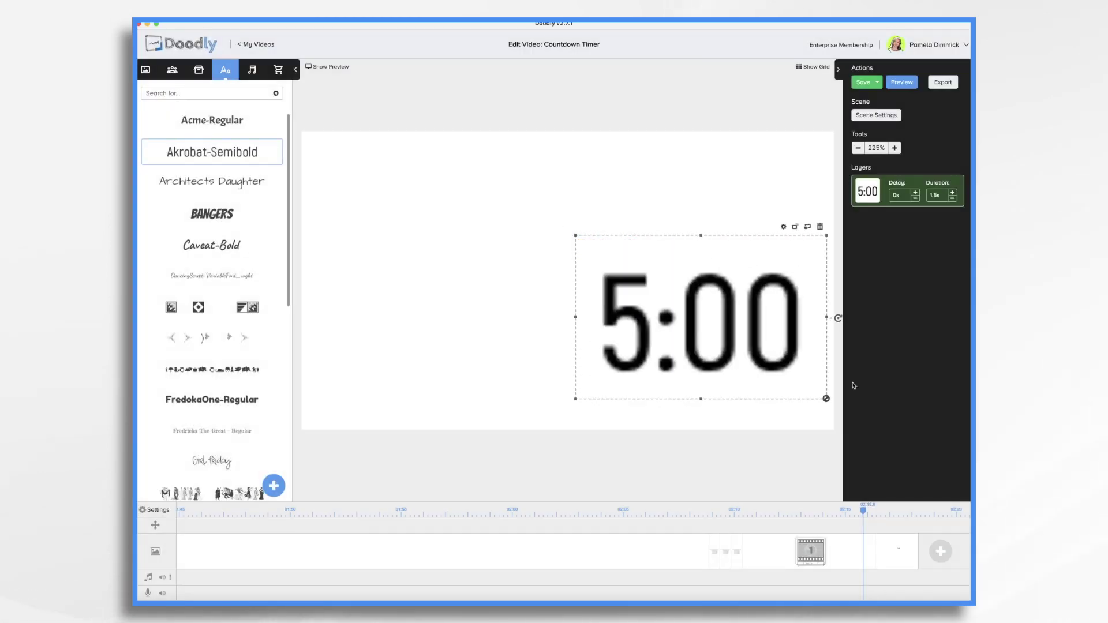
Enlarge and centre the 5:00 until it fills most of the canvas.
drag(694, 300, 563, 283)
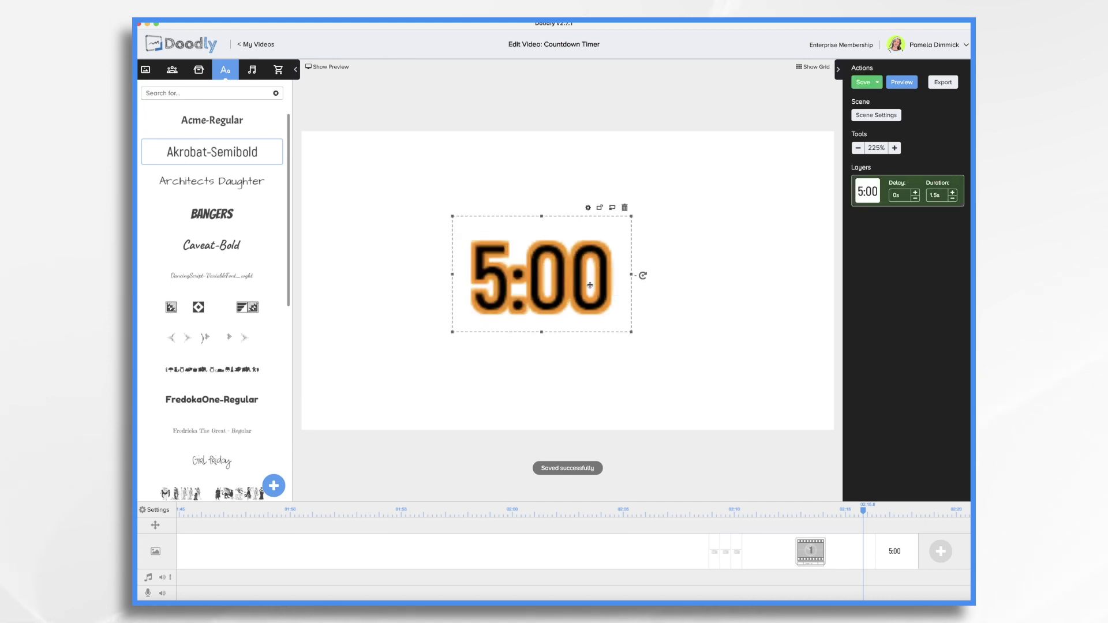
drag(626, 335, 776, 431)
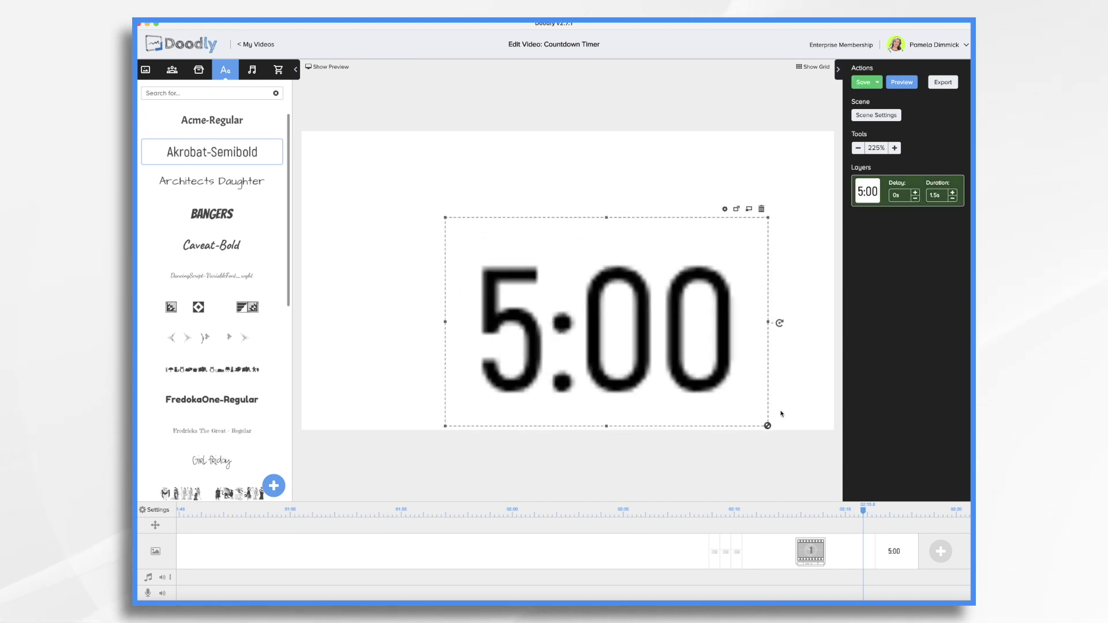
drag(645, 340, 615, 293)
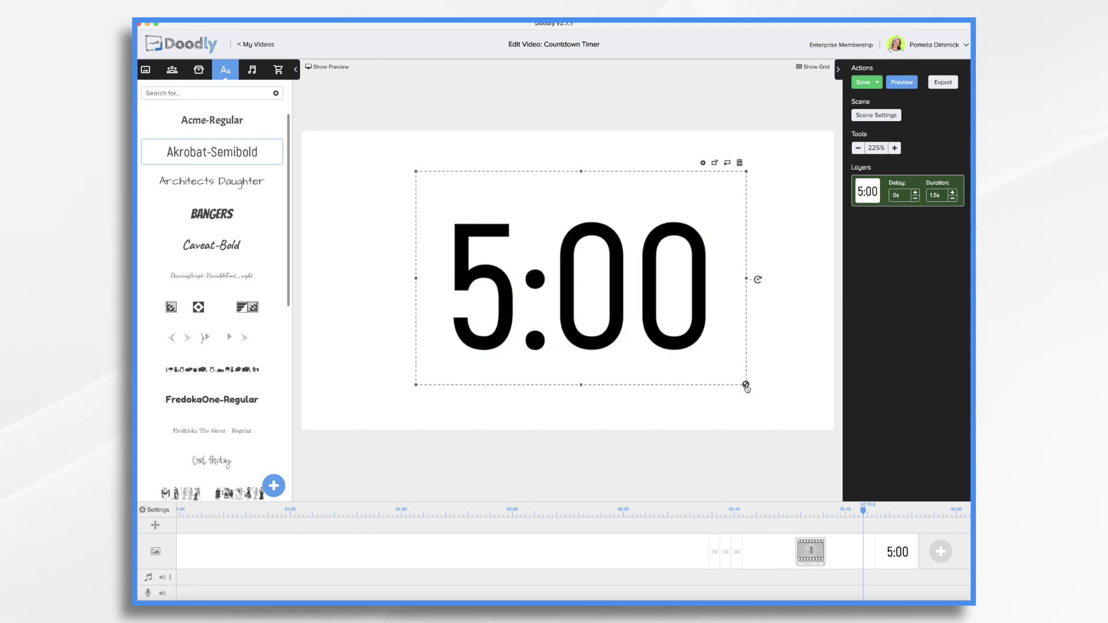
drag(746, 386, 835, 443)
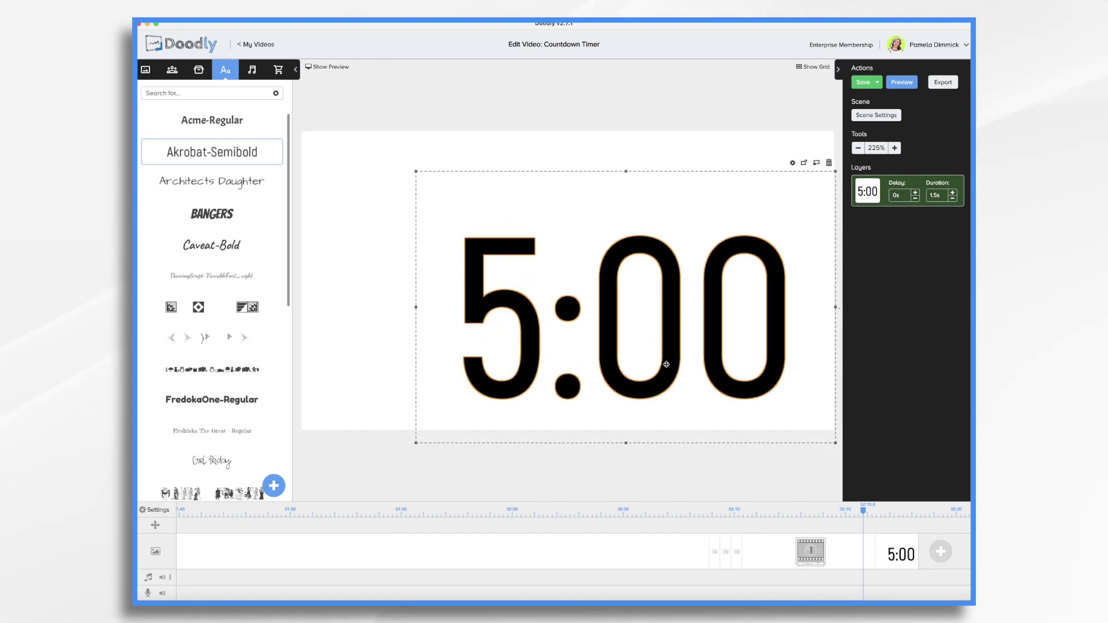
drag(664, 364, 613, 316)
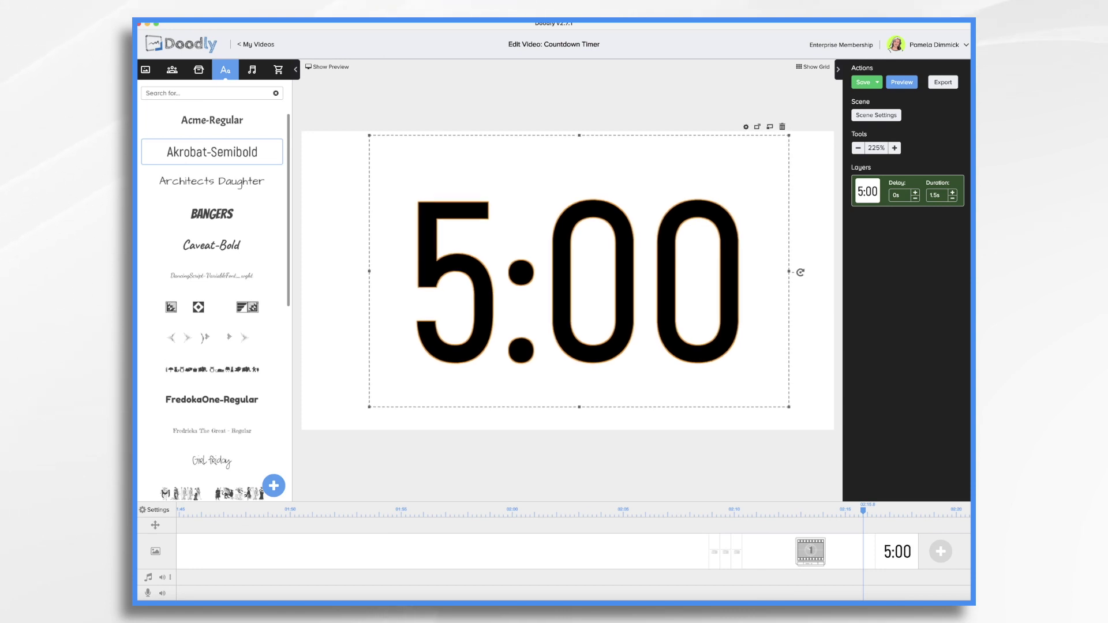
click(212, 181)
Caption the scene 'Minutes Until the Webinar Begins' in Architects Daughter.
double_click(607, 449)
text(Minutes to)
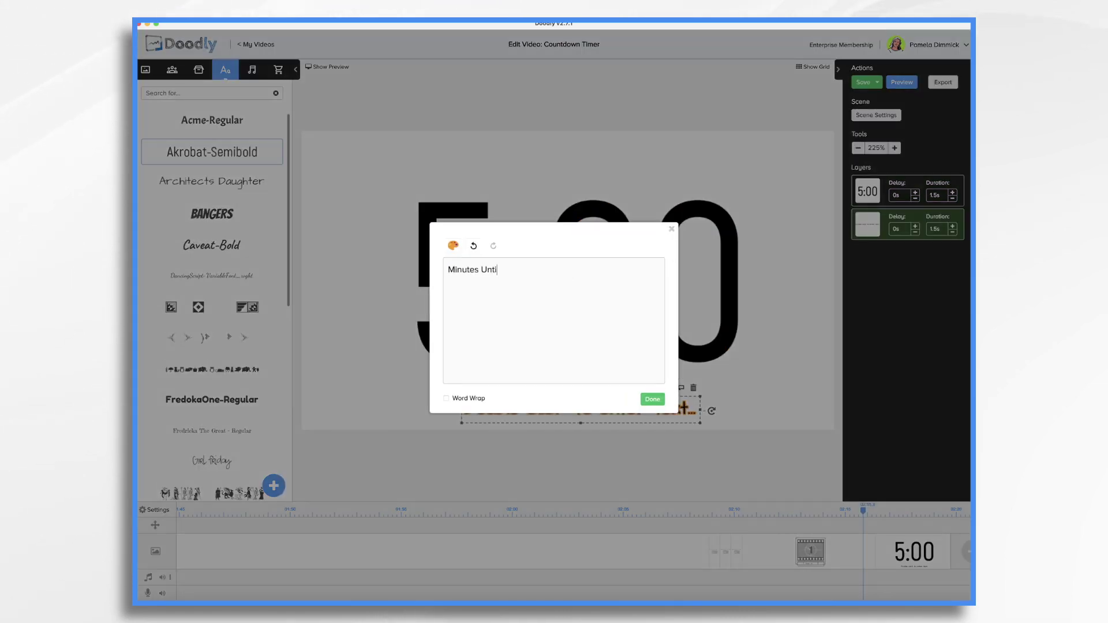
click(694, 366)
Turn the 5:00 text red in its Asset Settings.
click(694, 149)
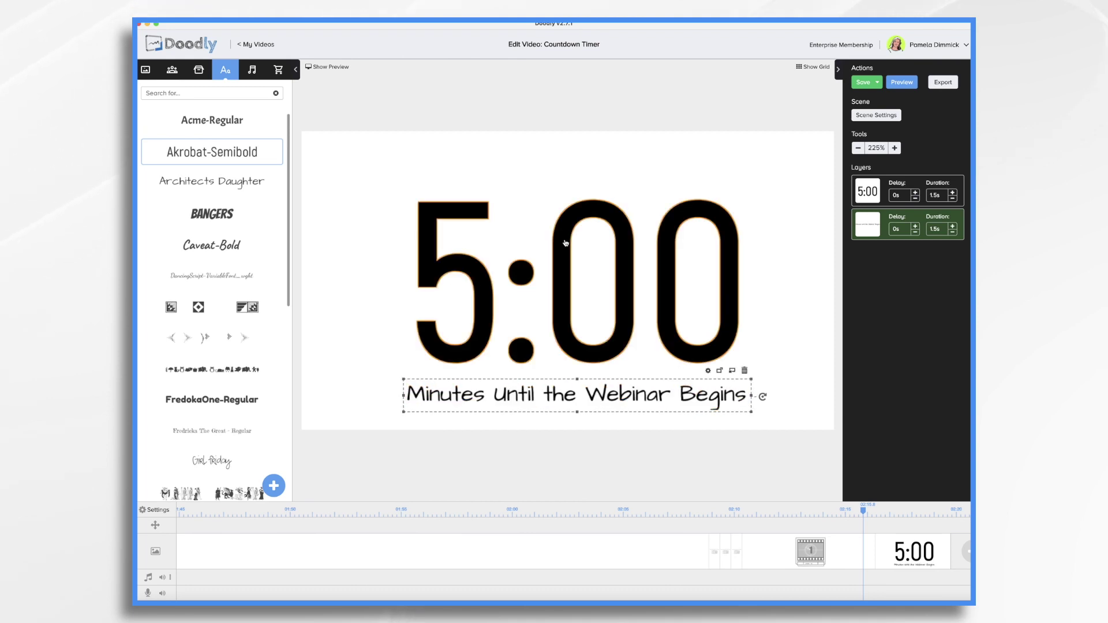
click(747, 126)
click(509, 279)
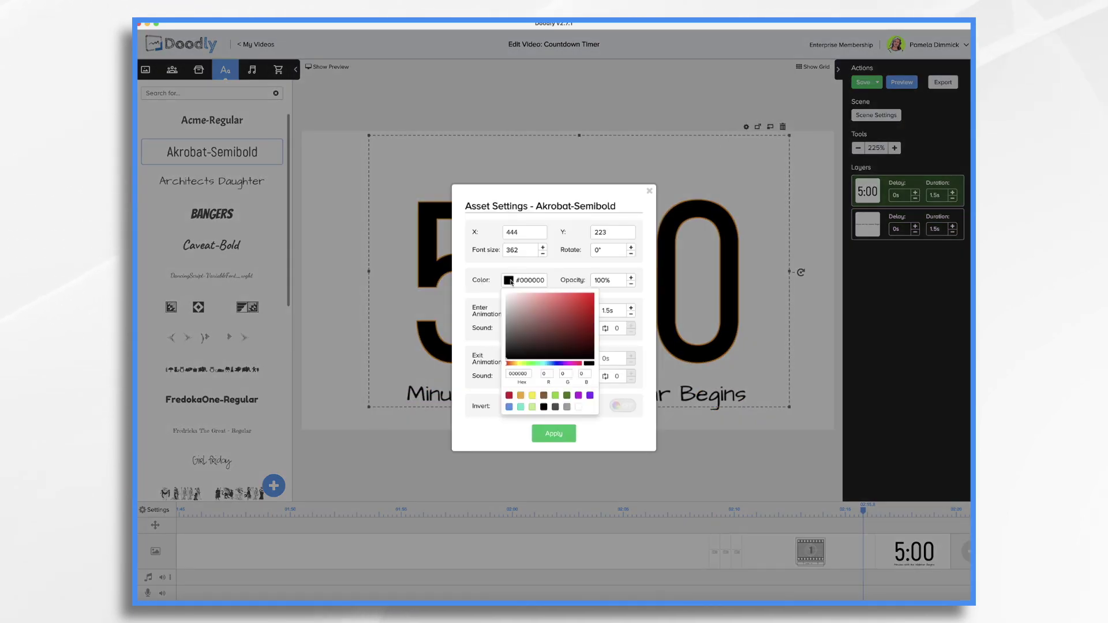
click(509, 396)
click(553, 434)
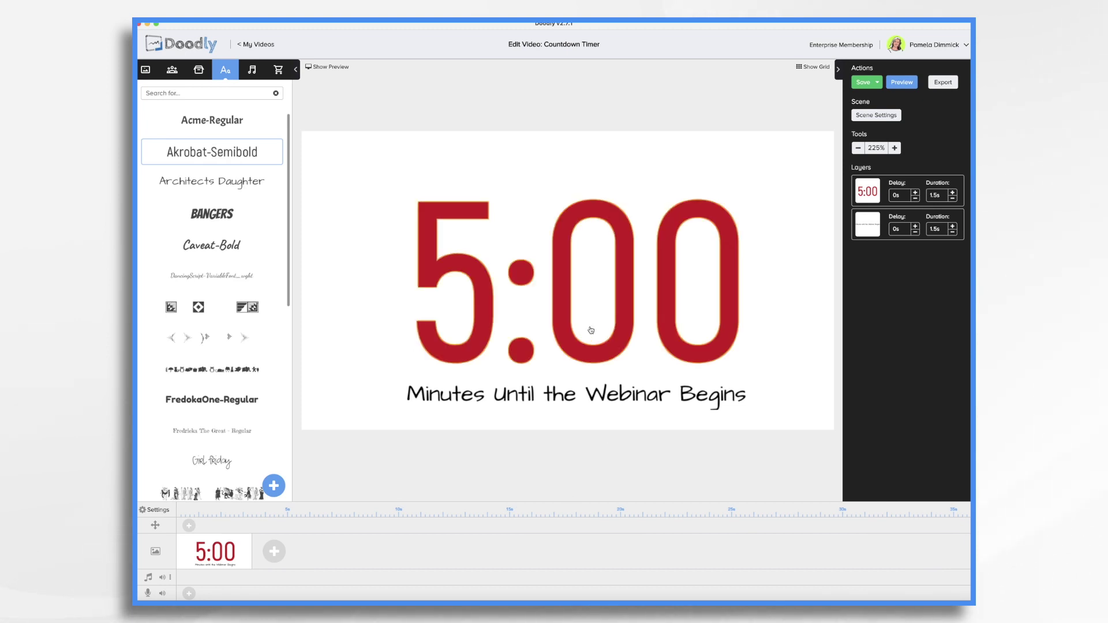
right_click(242, 548)
Set the first 5:00 scene's exit animation to None.
click(256, 505)
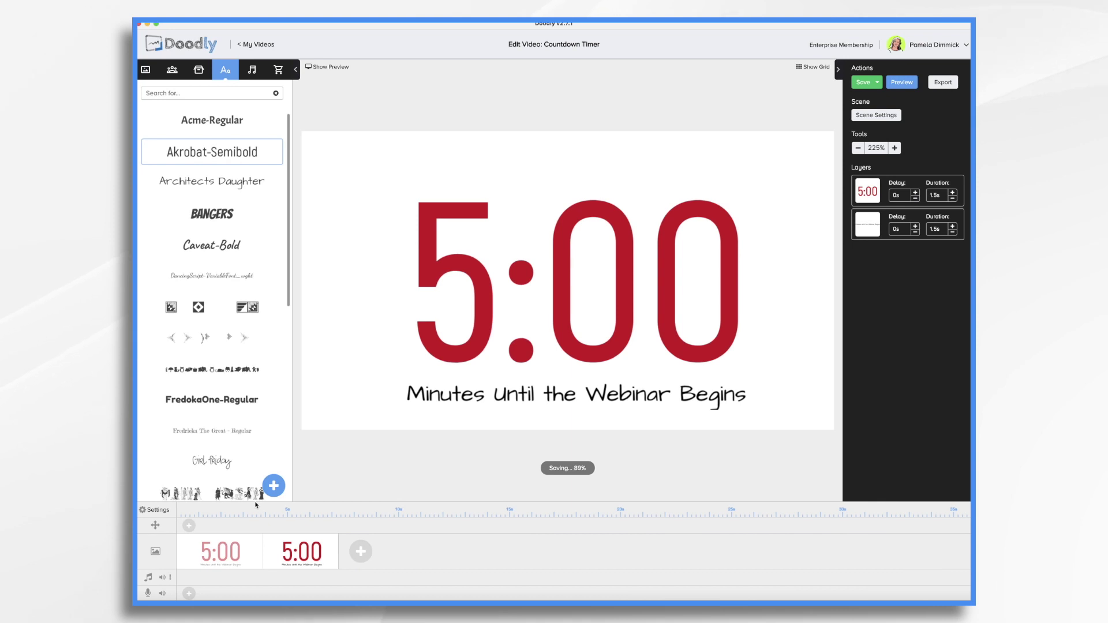
click(236, 557)
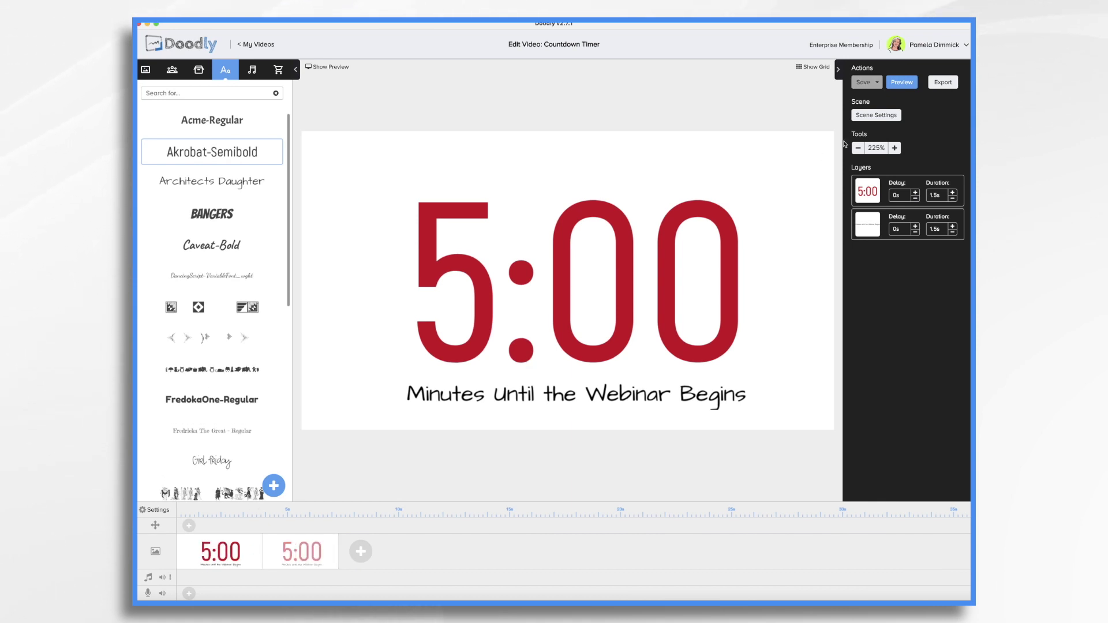
click(875, 115)
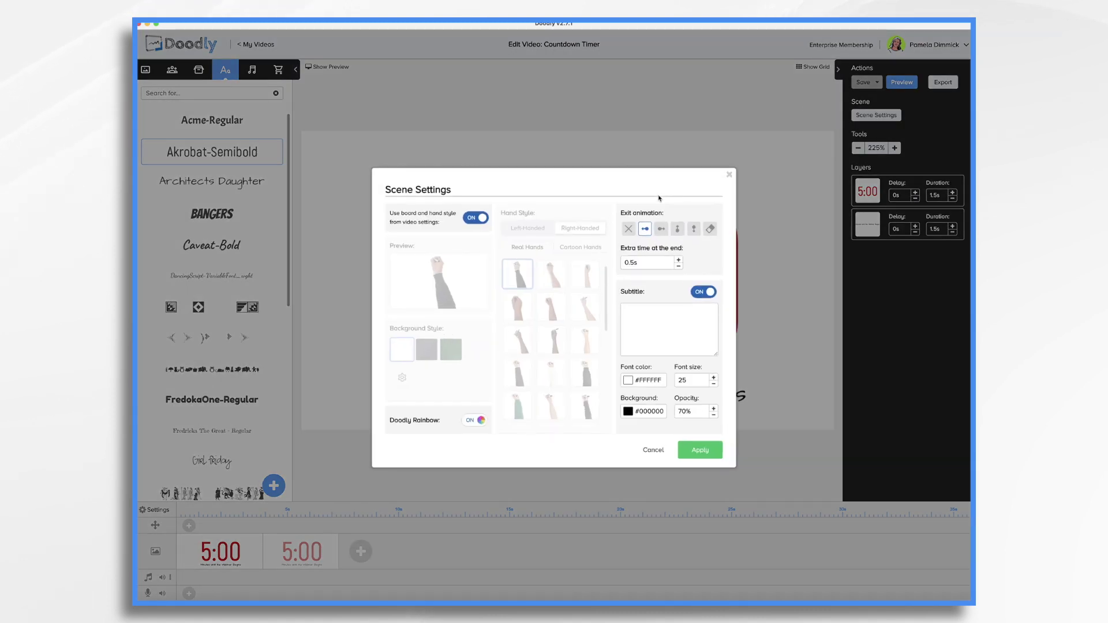
click(629, 229)
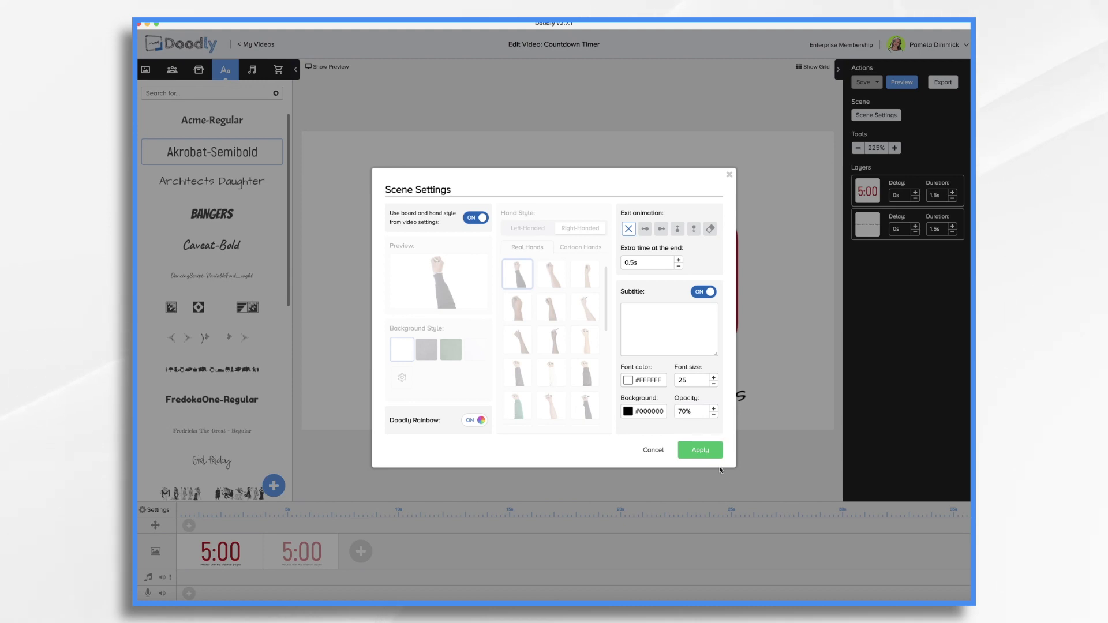
click(700, 450)
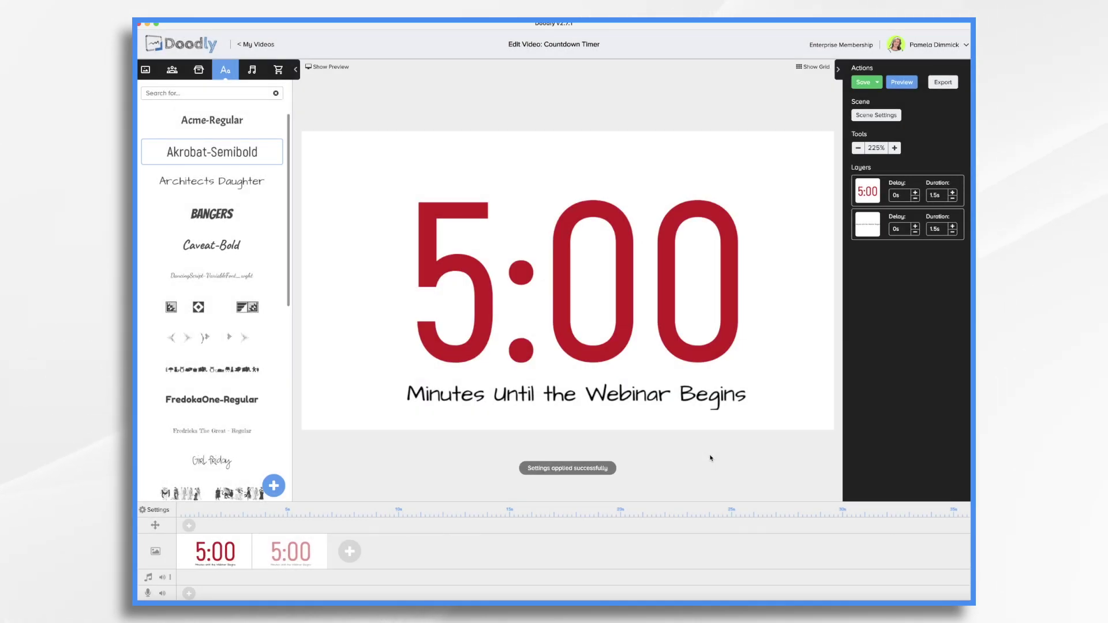
Set the second 5:00 scene's exit animation to None.
click(295, 558)
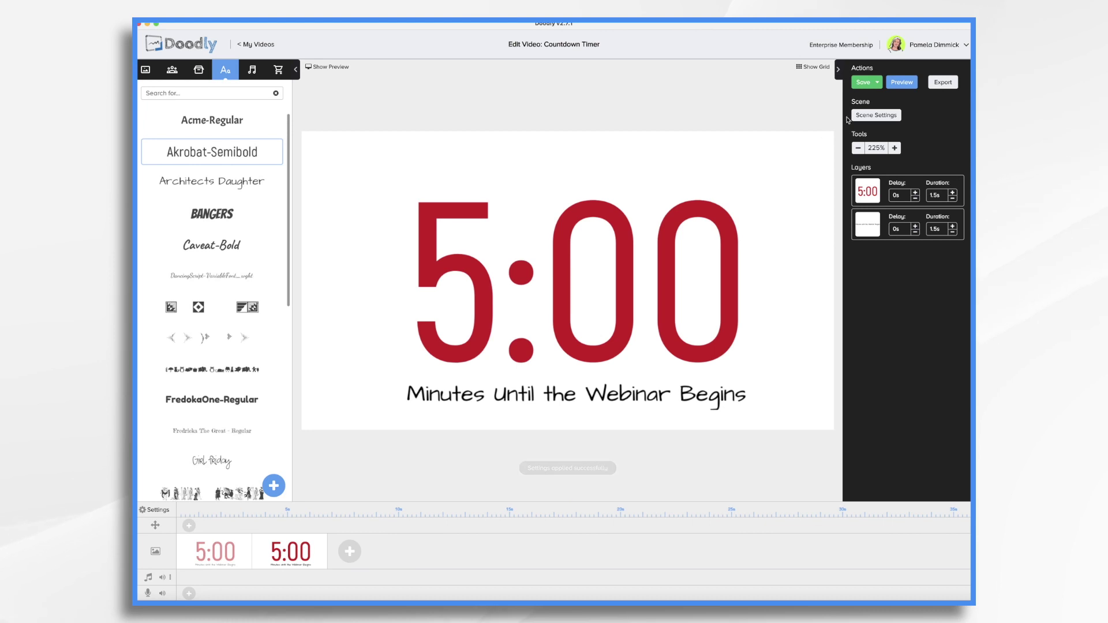
click(888, 114)
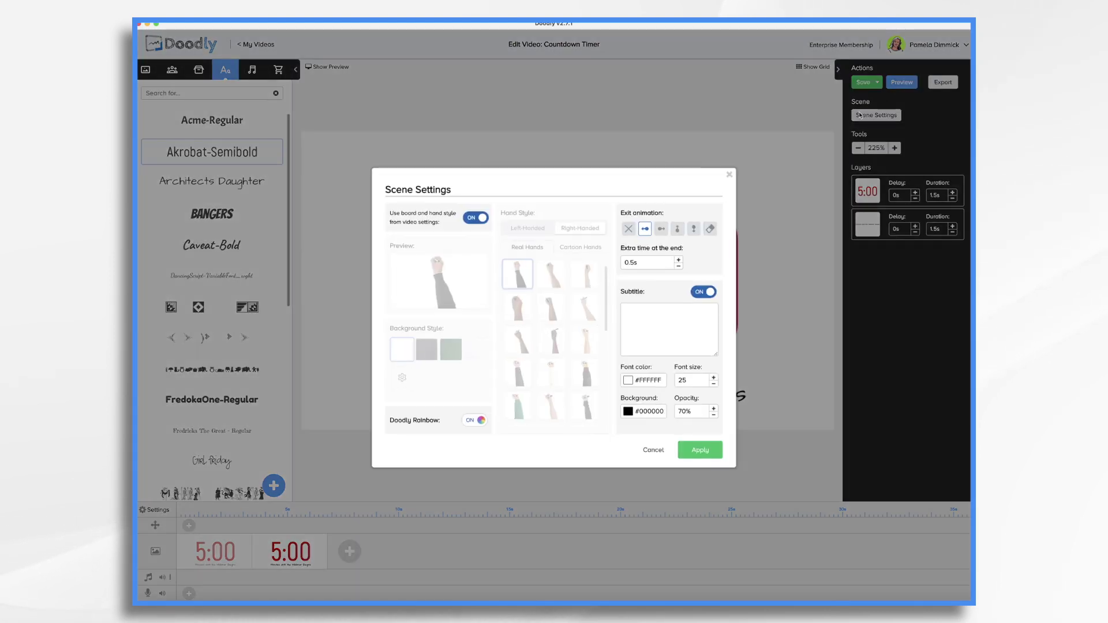
click(629, 229)
click(700, 450)
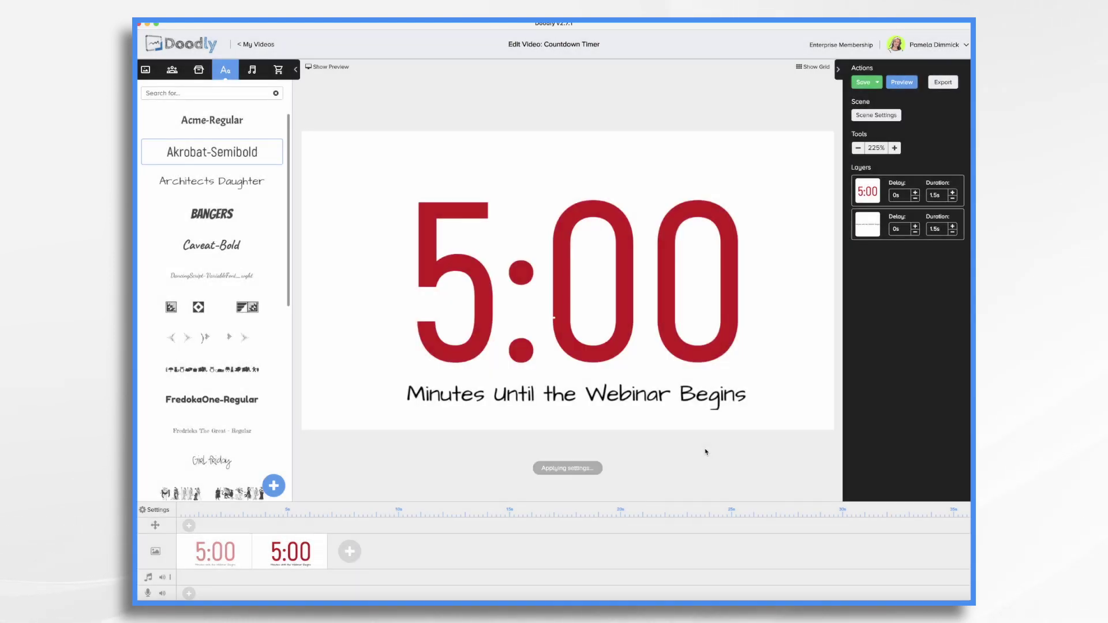
Give both countdown scenes 60 seconds of extra time at the end.
click(215, 560)
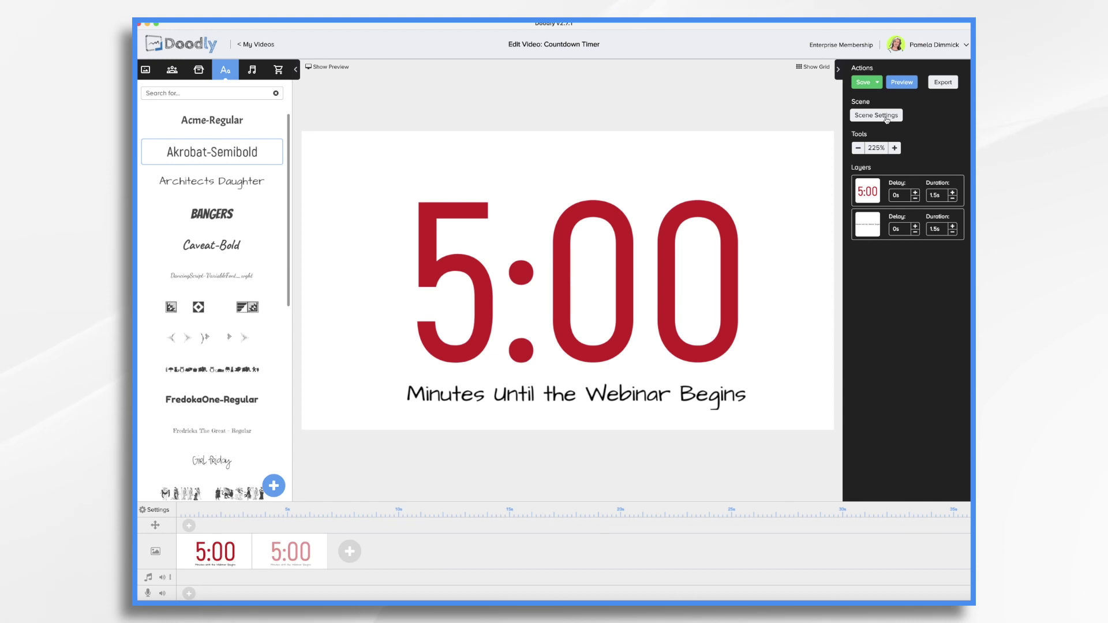
click(876, 115)
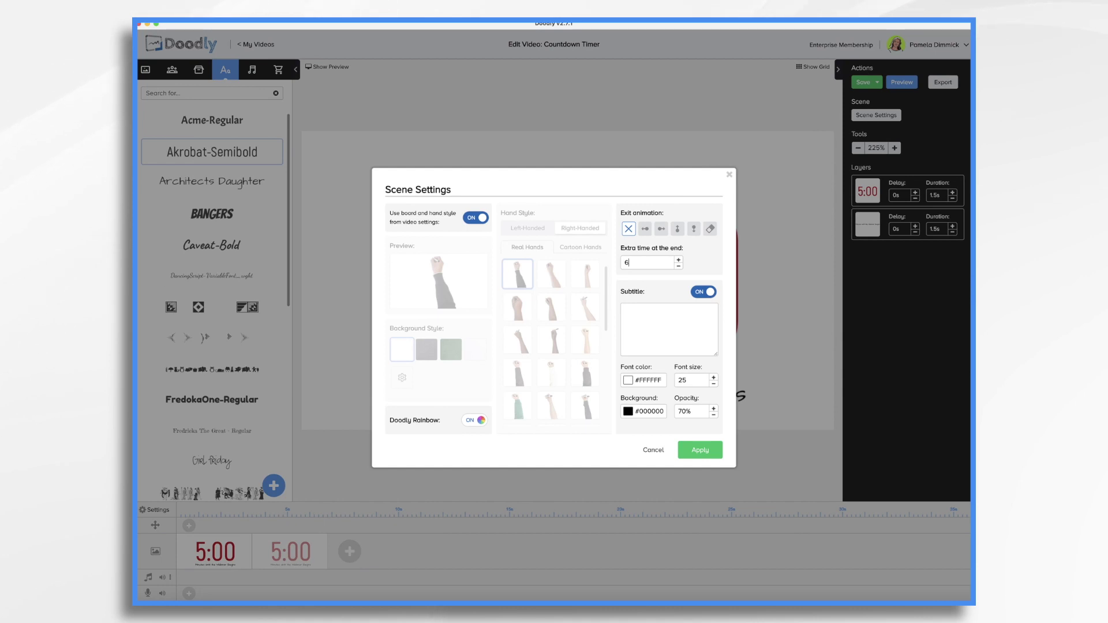
click(699, 451)
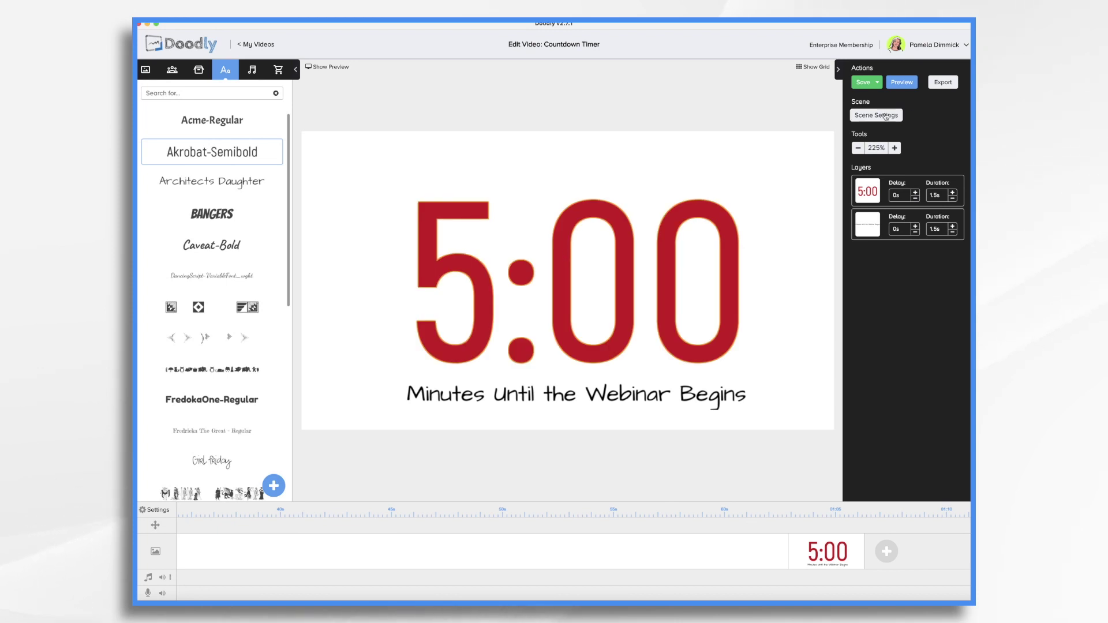
click(886, 116)
triple_click(652, 262)
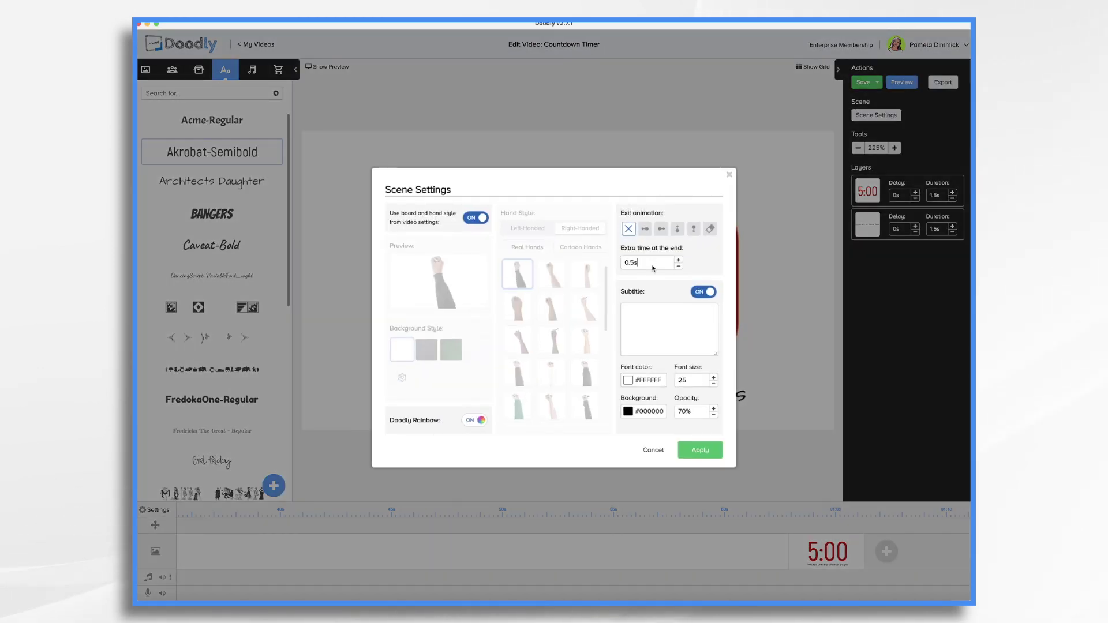
key(BackSpace)
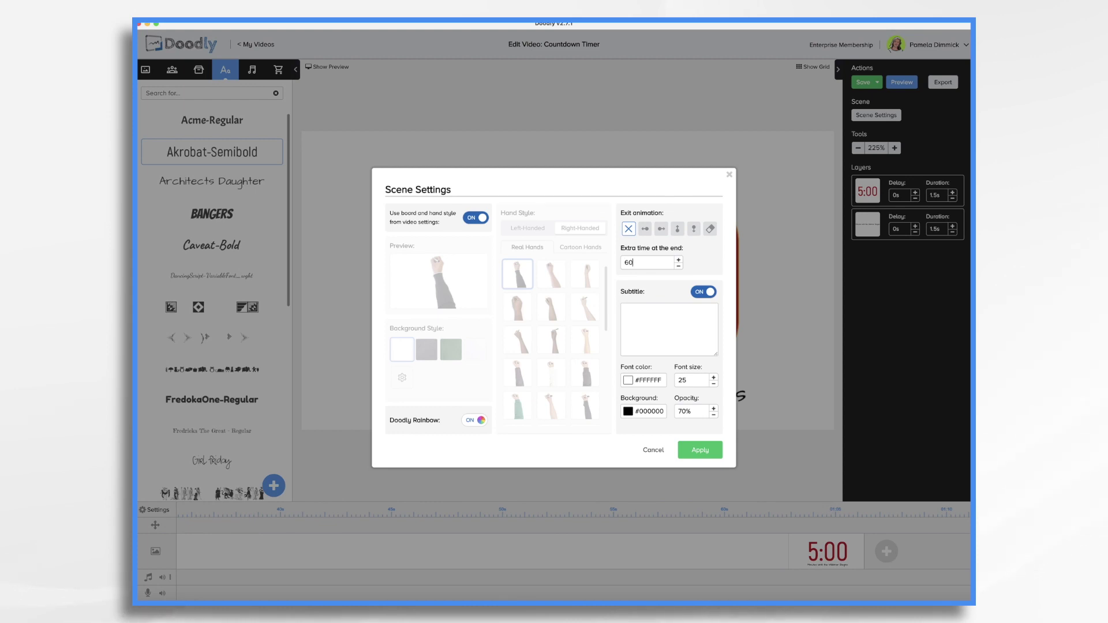
click(700, 451)
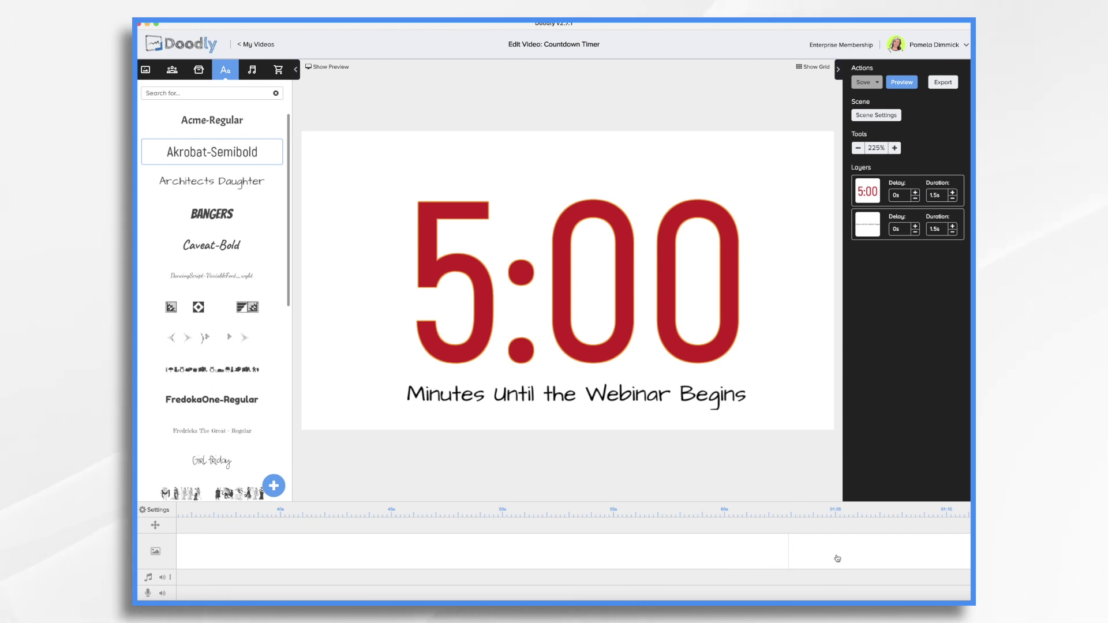
scroll(838, 558, right, 5)
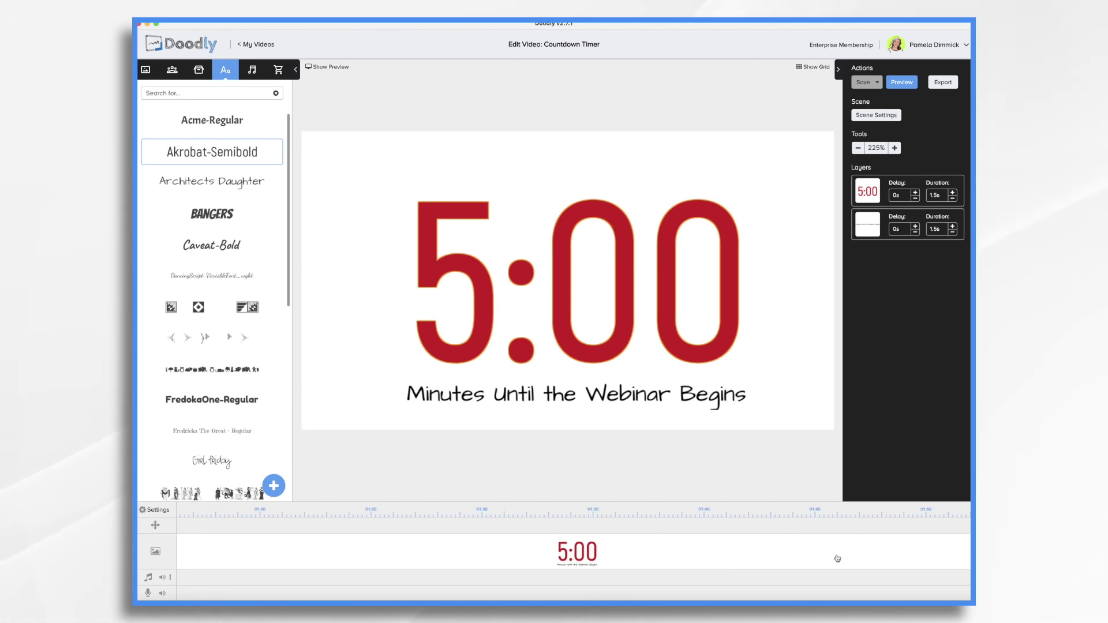
Change the second scene's countdown to 4:00 and duplicate that scene.
click(467, 276)
double_click(467, 276)
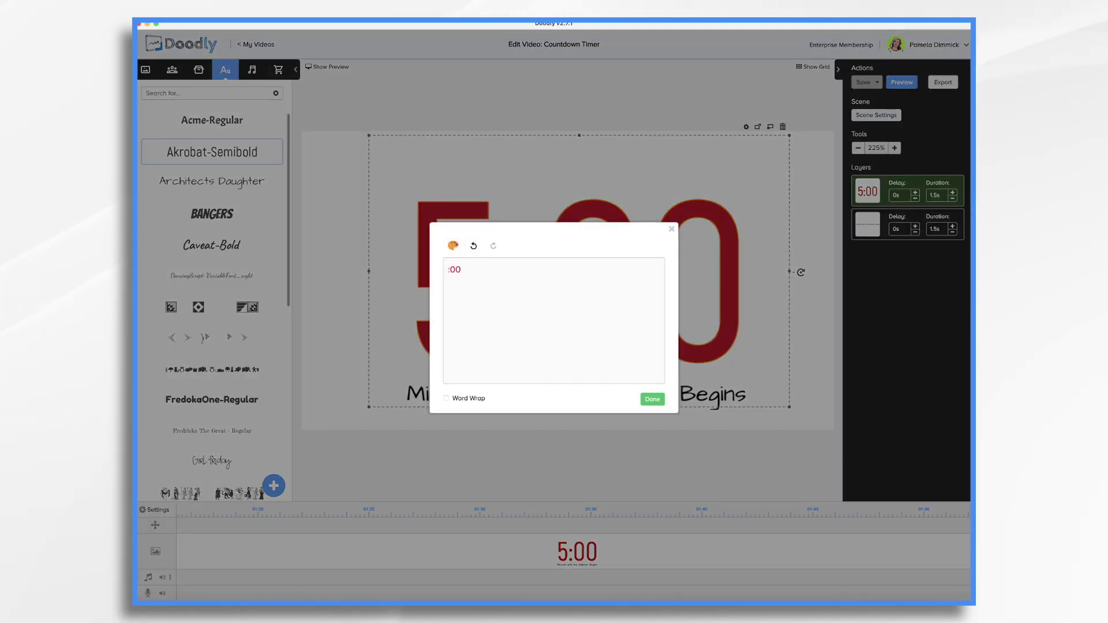
text(4)
click(652, 399)
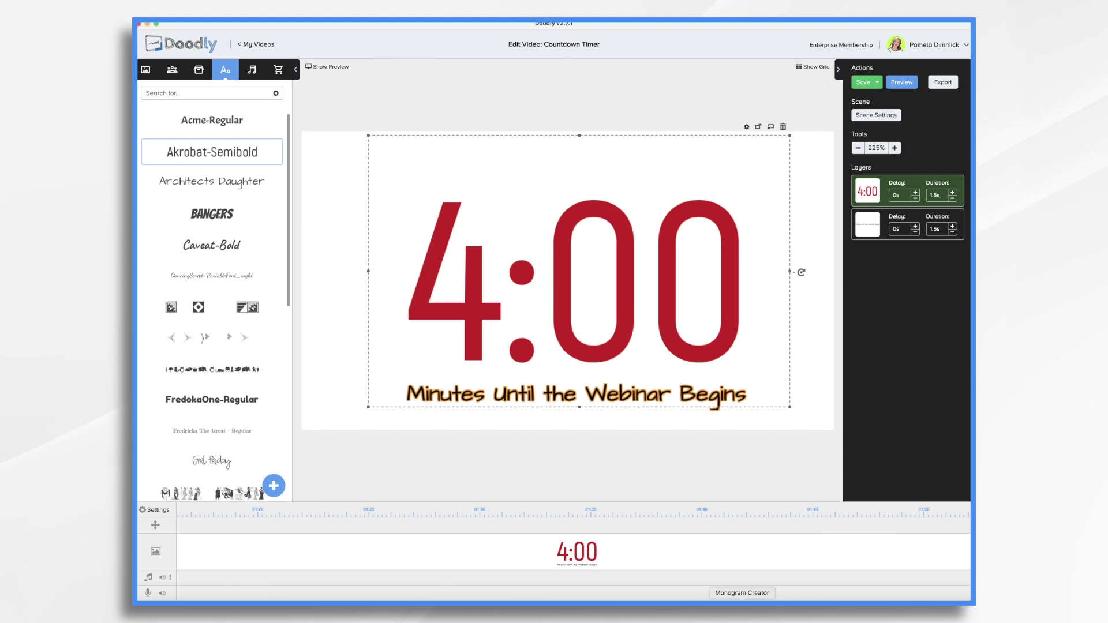
scroll(878, 563, right, 3)
scroll(877, 557, right, 10)
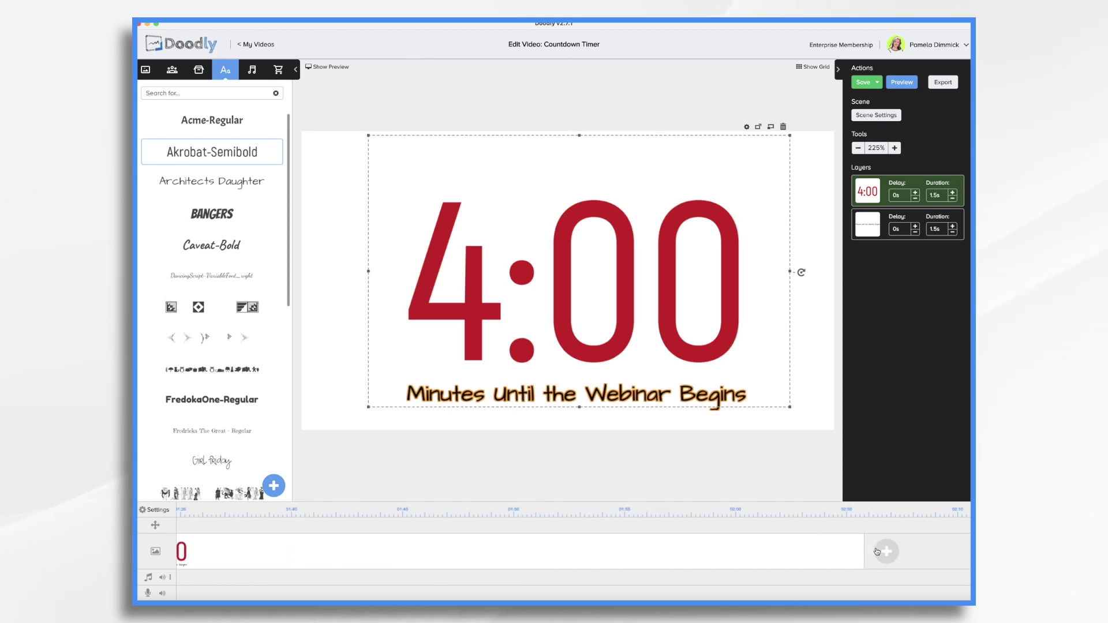
right_click(688, 552)
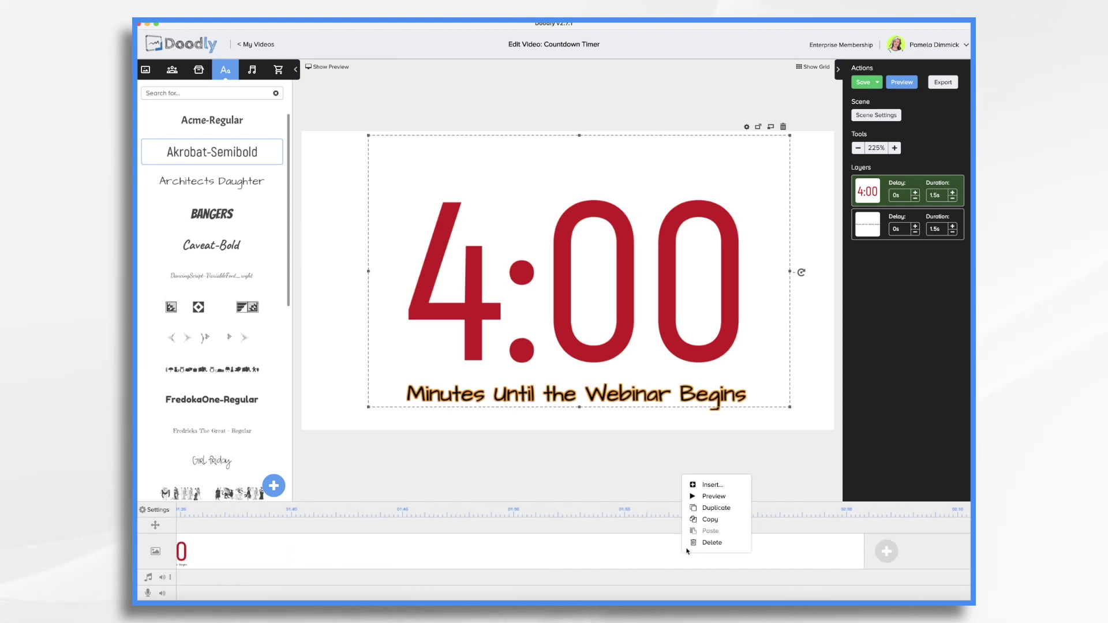
click(703, 508)
Change the copy to 3:00 and duplicate it.
double_click(471, 311)
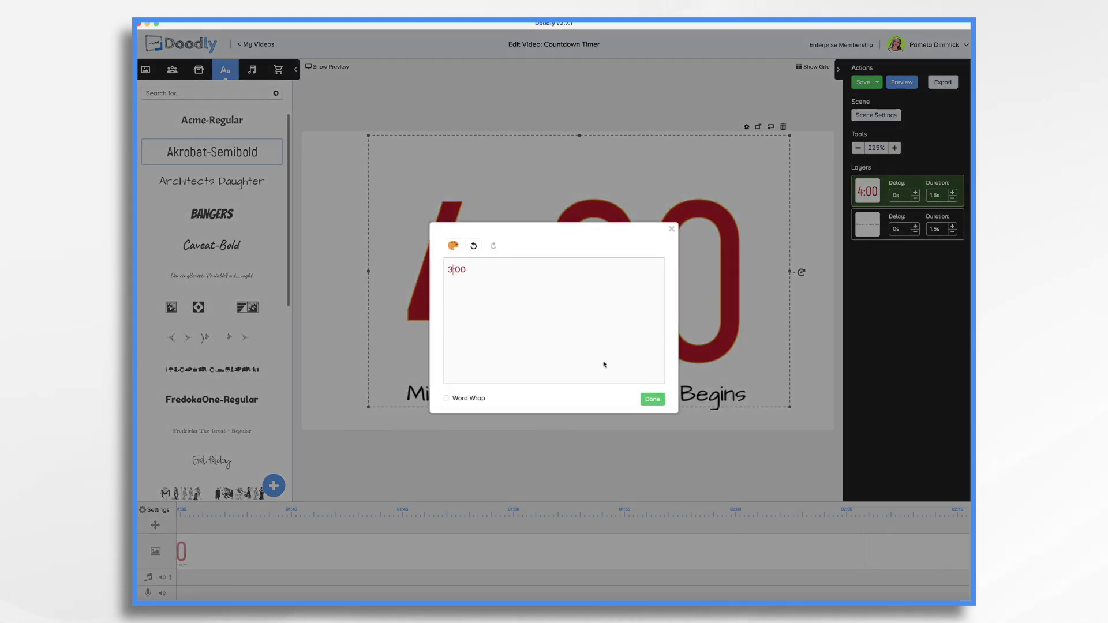
click(659, 401)
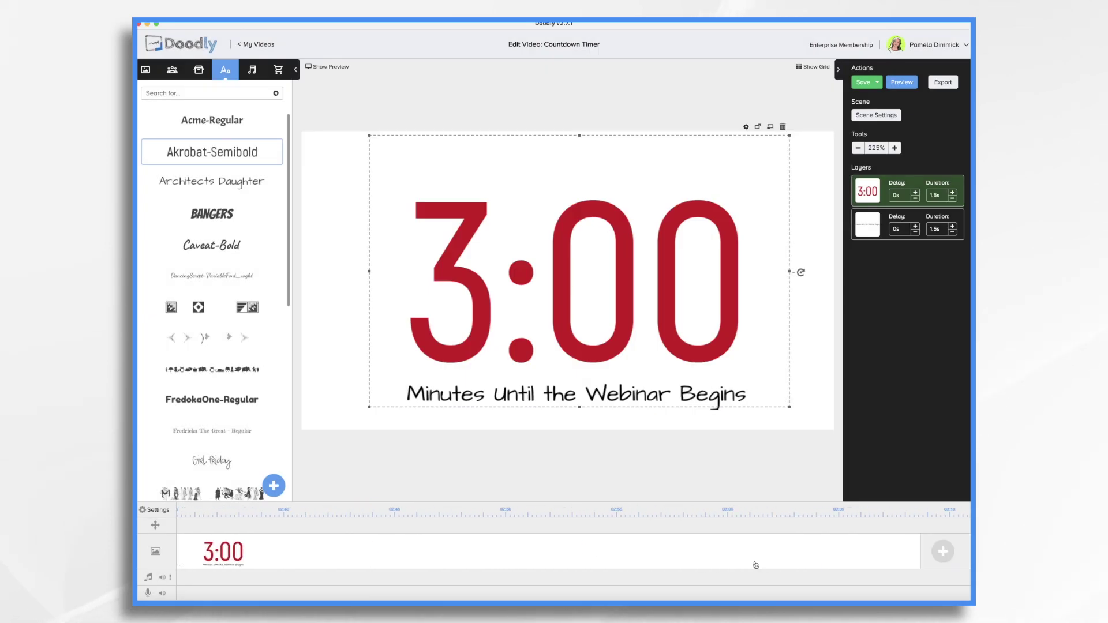
right_click(713, 553)
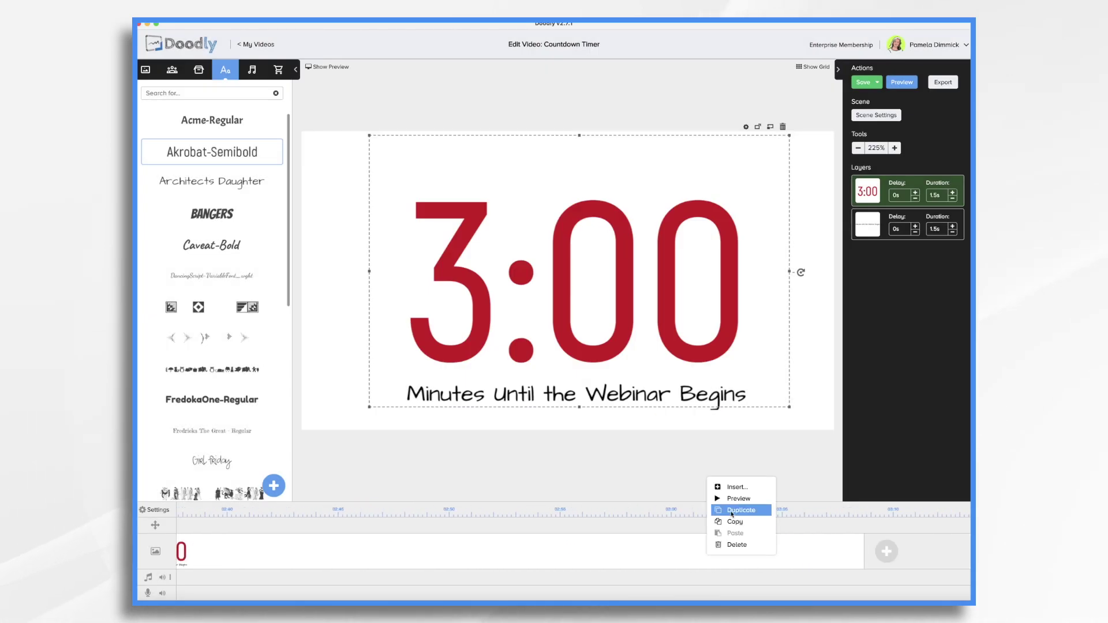
click(731, 511)
Change the next copy to 2:00 and duplicate it.
double_click(471, 302)
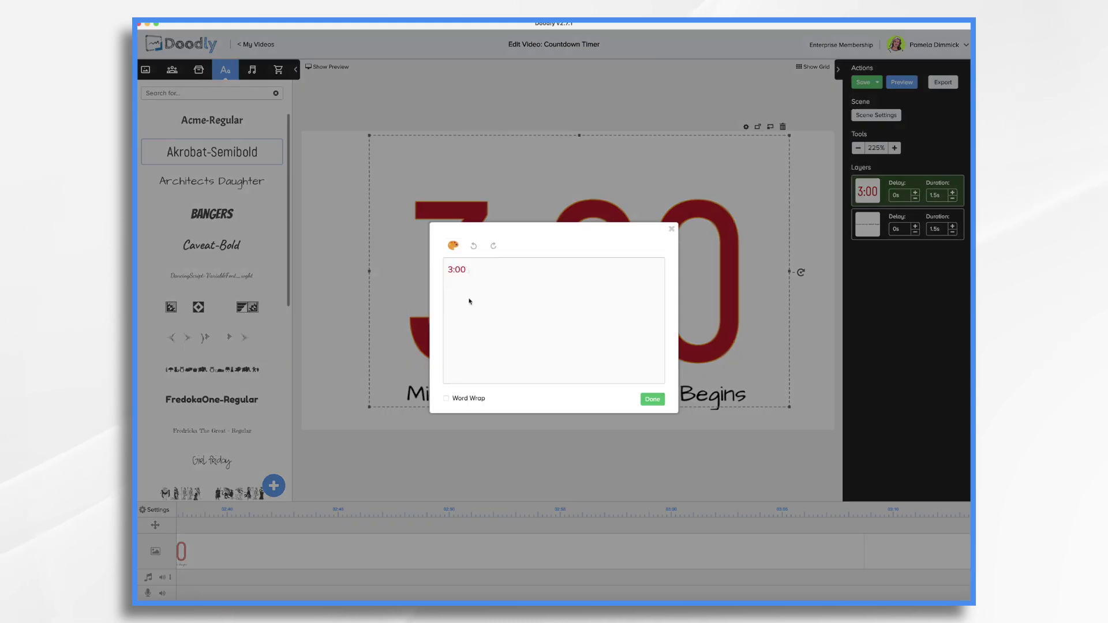
key(BackSpace)
text(2)
click(658, 403)
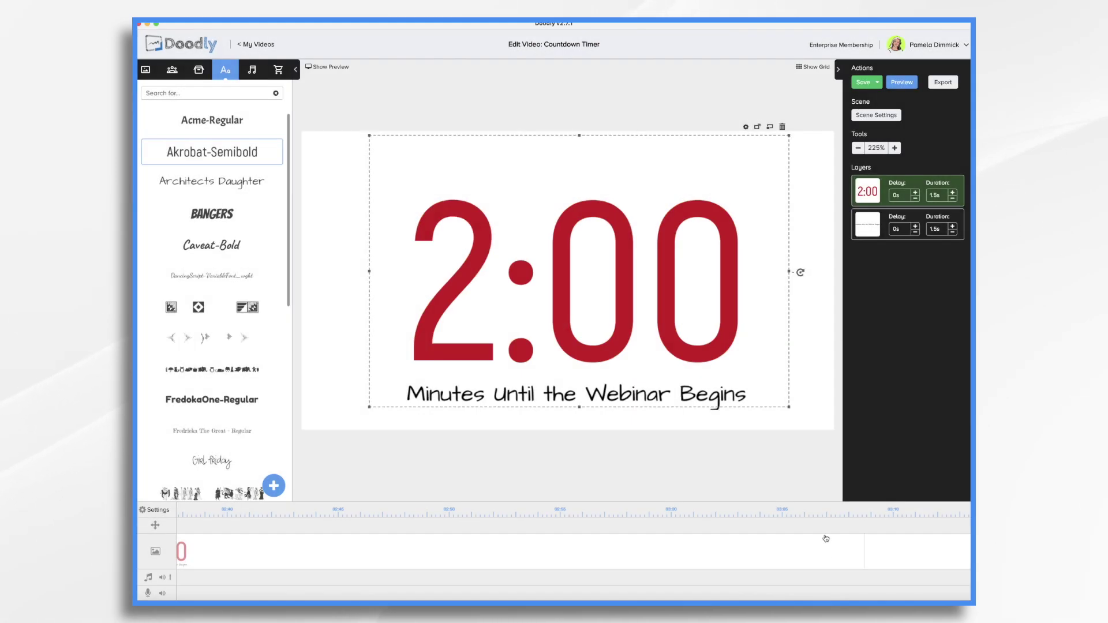
right_click(730, 563)
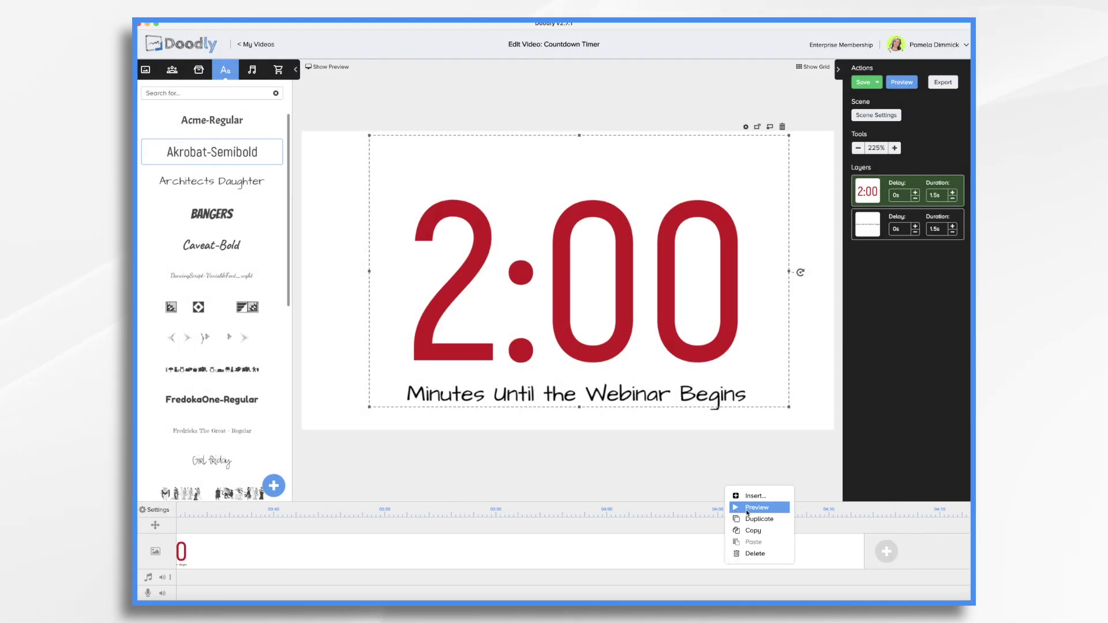
click(750, 508)
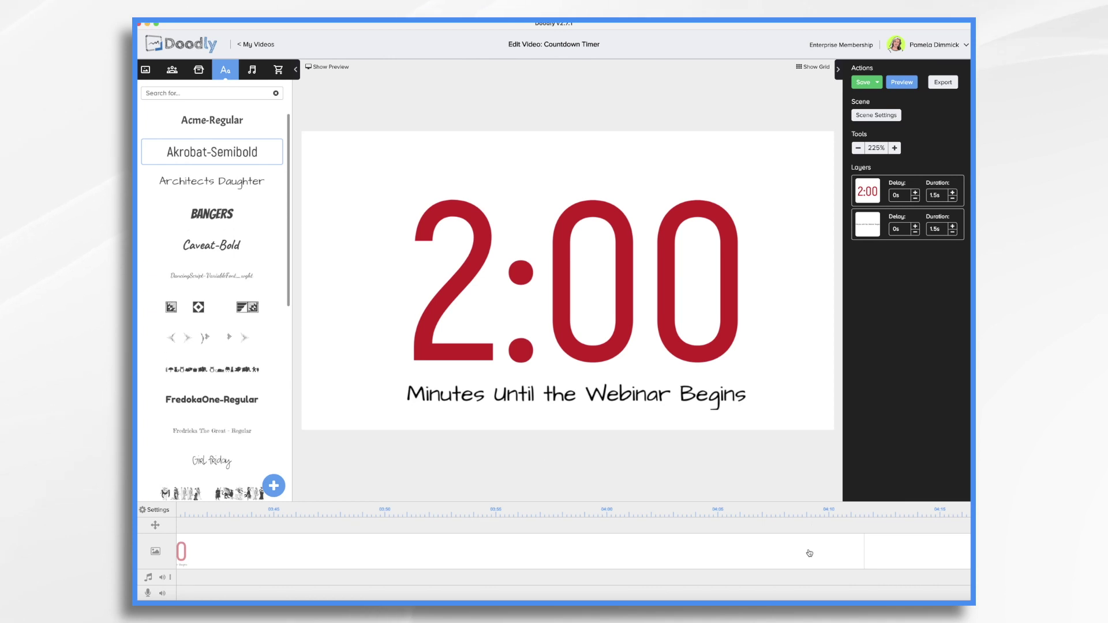
Change the last copy's countdown to 1:00.
double_click(512, 335)
text(1:00)
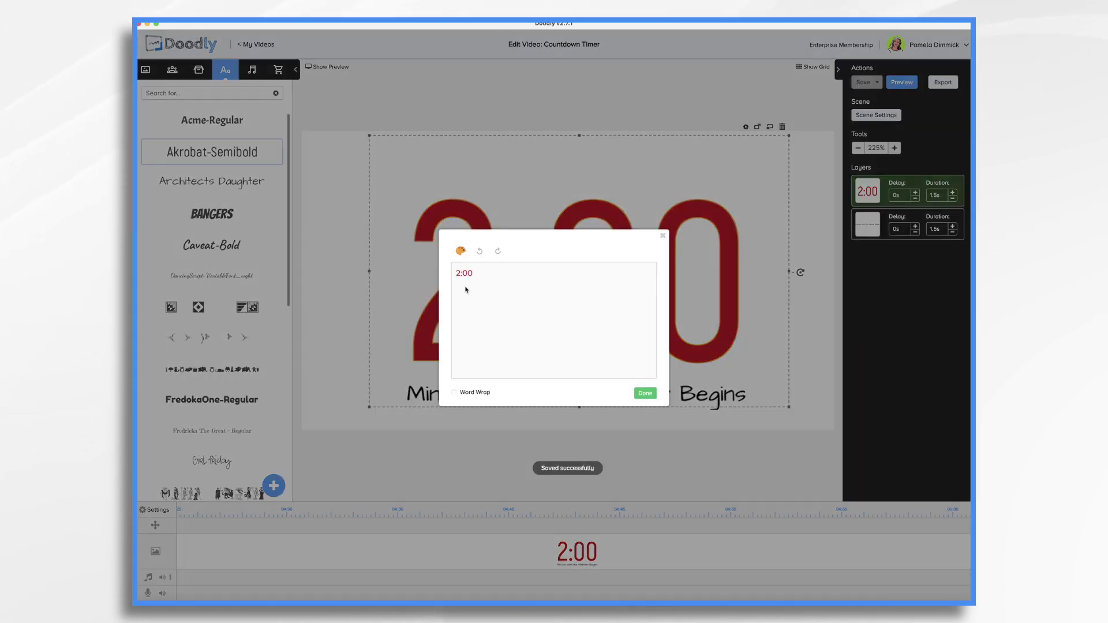
click(655, 399)
scroll(803, 560, right, 5)
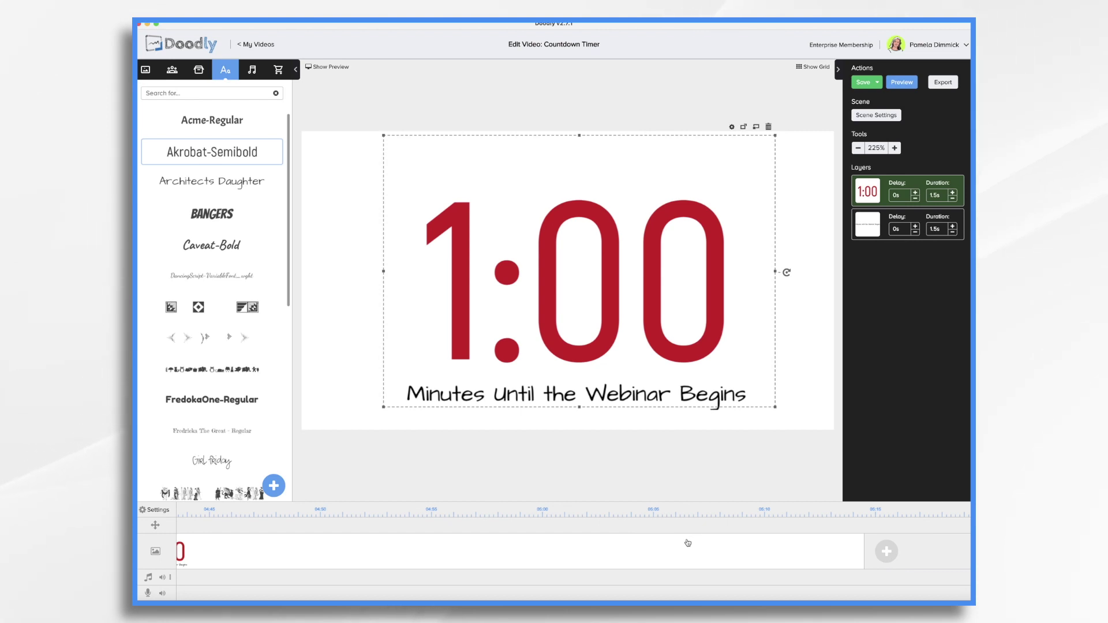
scroll(687, 542, left, 5)
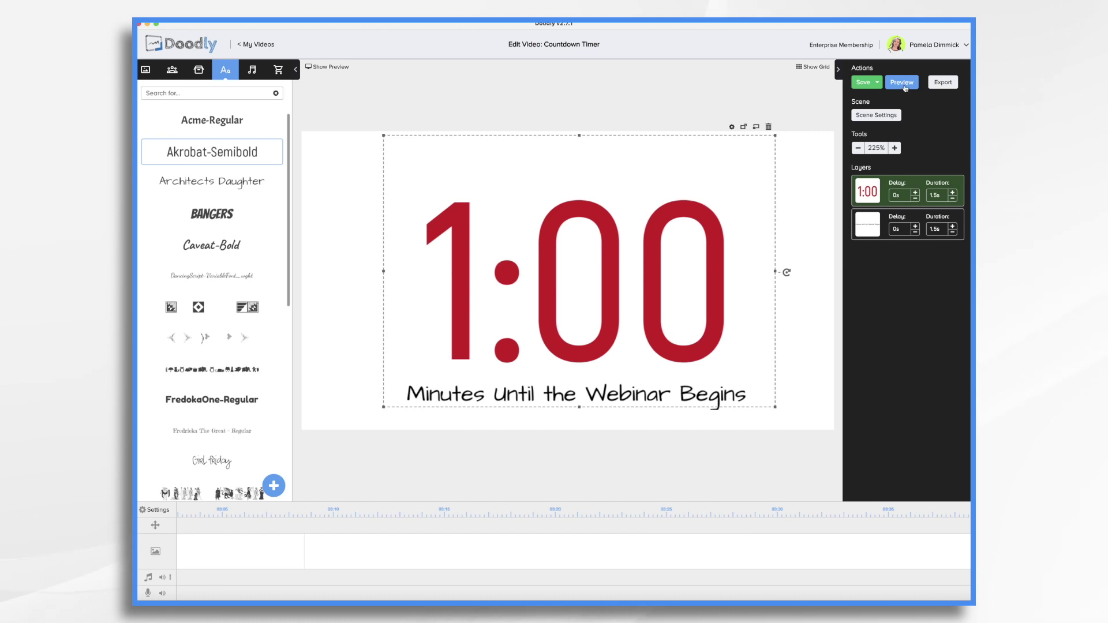
click(903, 82)
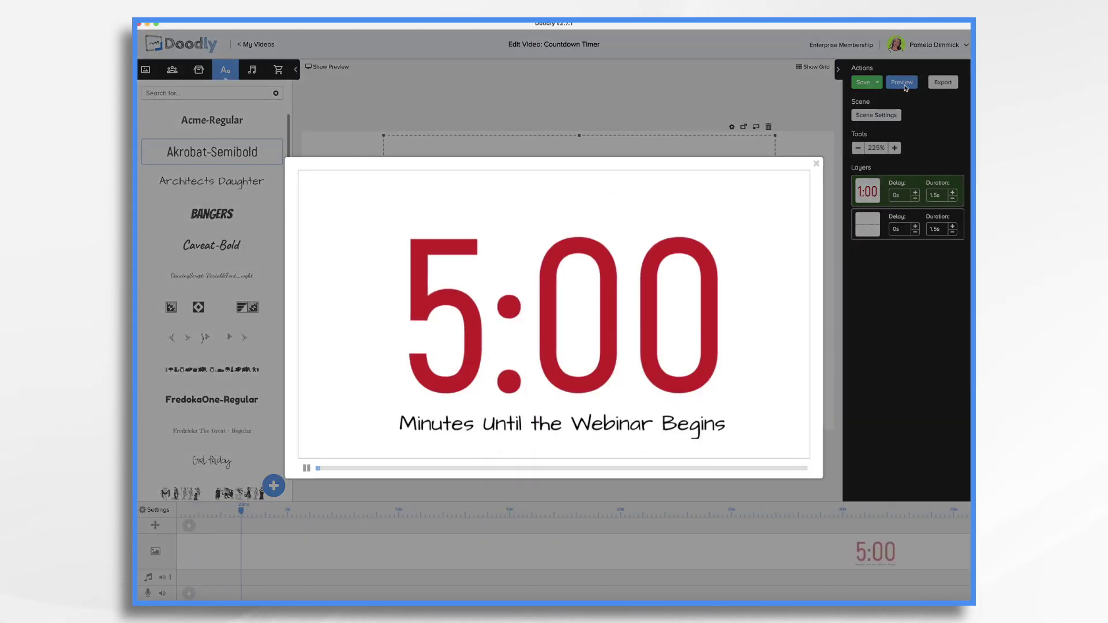
Skip the preview ahead to confirm the 4:00 scene follows 5:00.
click(402, 469)
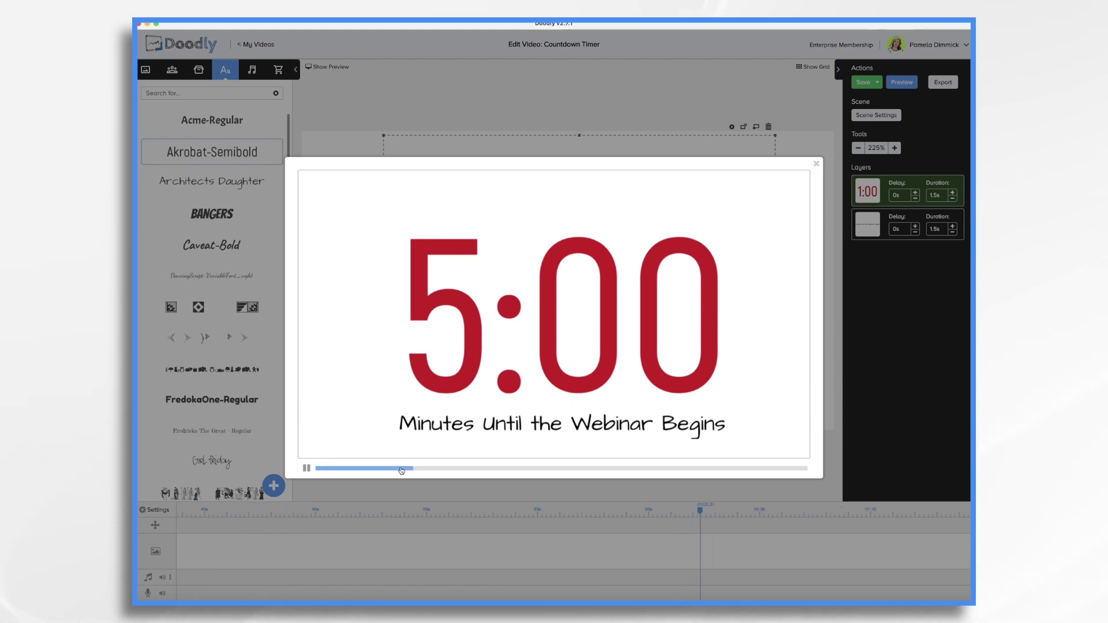